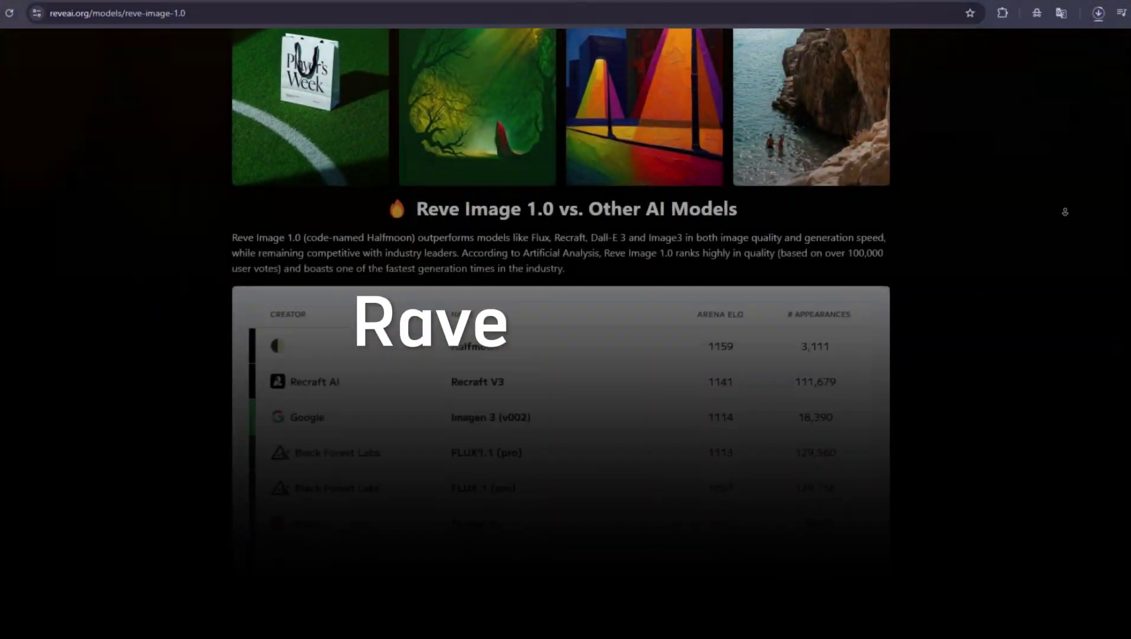
{"action": "scroll", "coordinate": [1065, 212], "scroll_direction": "down", "scroll_amount": 12}
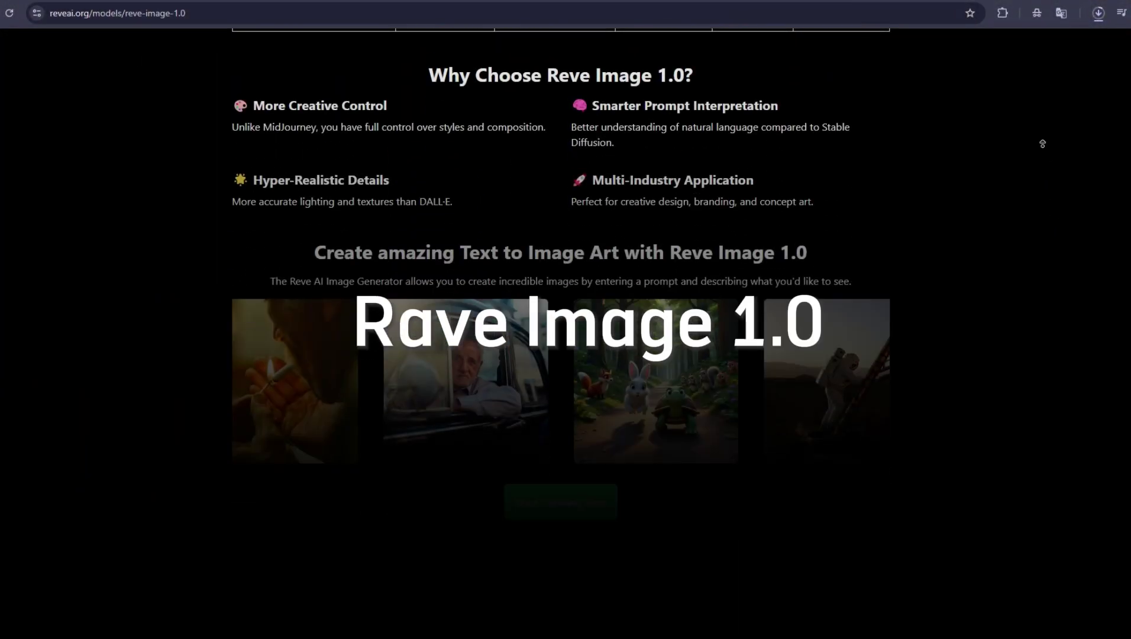
Leave the Reve Image 1.0 info page via Start Creating Now and scroll the homepage to Get Inspired
{"action": "scroll", "coordinate": [1042, 144], "scroll_direction": "up", "scroll_amount": 15}
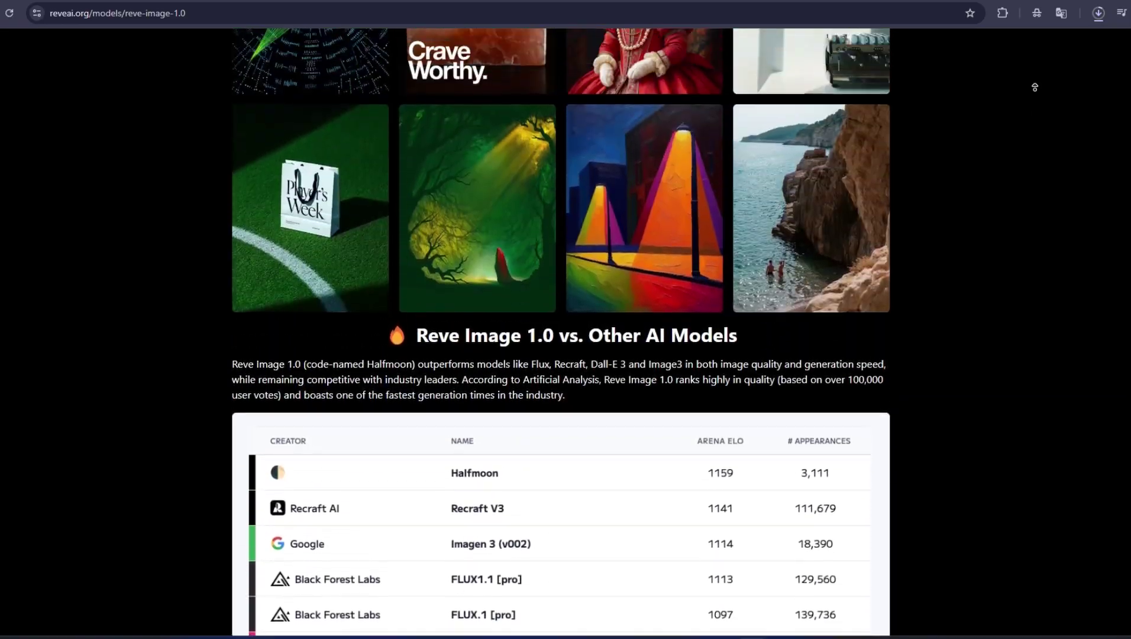
{"action": "scroll", "coordinate": [1035, 87], "scroll_direction": "up", "scroll_amount": 10}
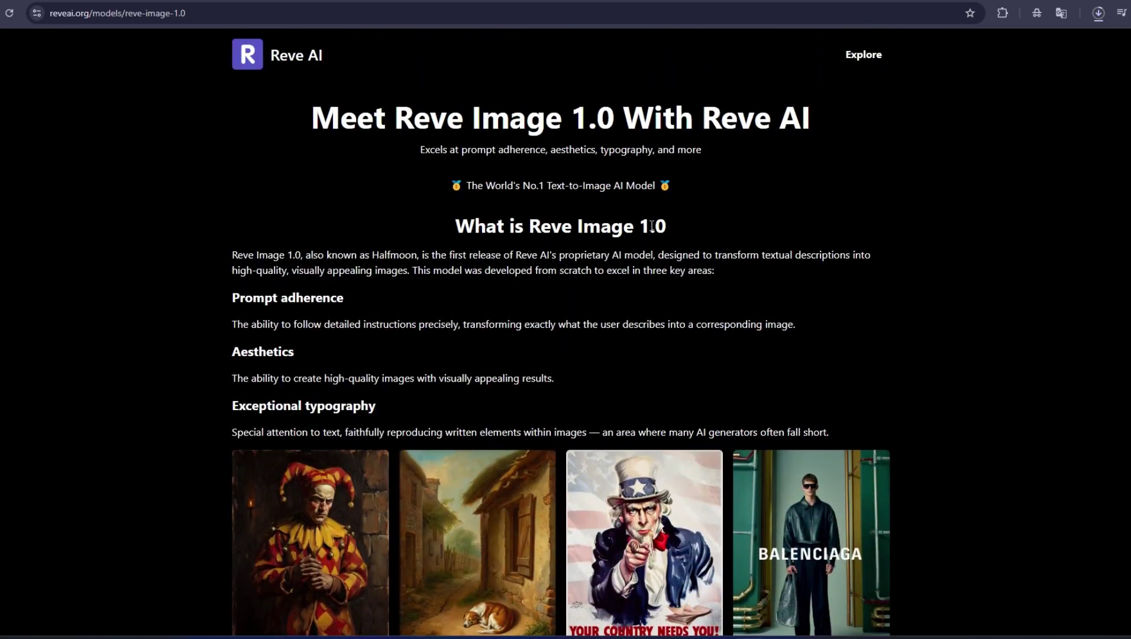
{"action": "scroll", "coordinate": [652, 226], "scroll_direction": "down", "scroll_amount": 20}
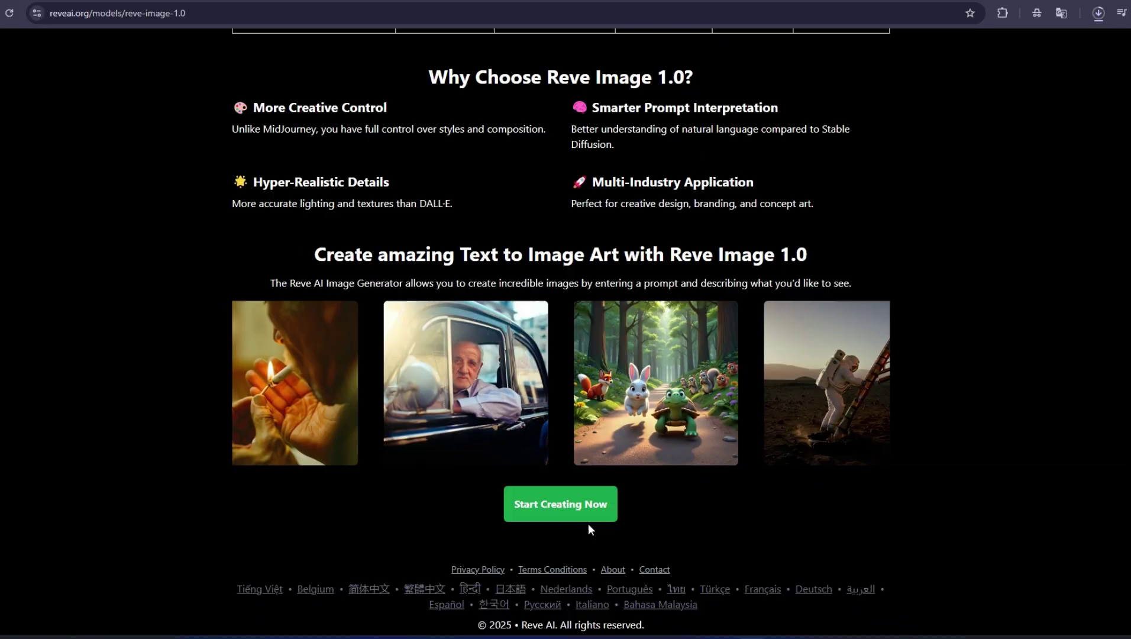
{"action": "left_click", "coordinate": [588, 516]}
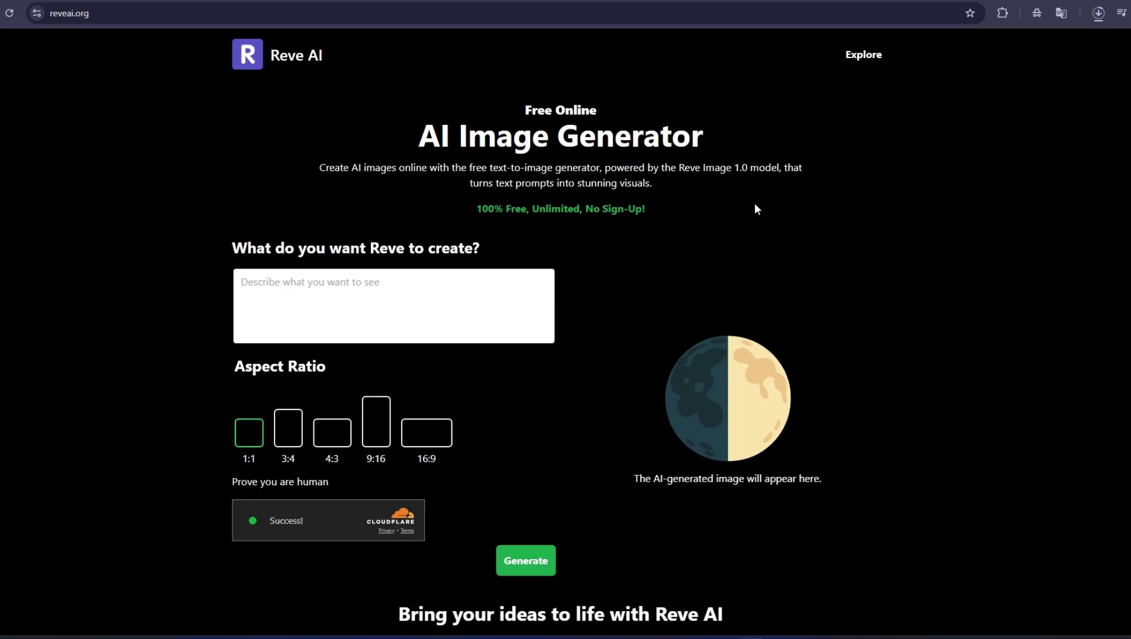
{"action": "scroll", "coordinate": [754, 225], "scroll_direction": "down", "scroll_amount": 10}
{"action": "scroll", "coordinate": [754, 260], "scroll_direction": "down", "scroll_amount": 13}
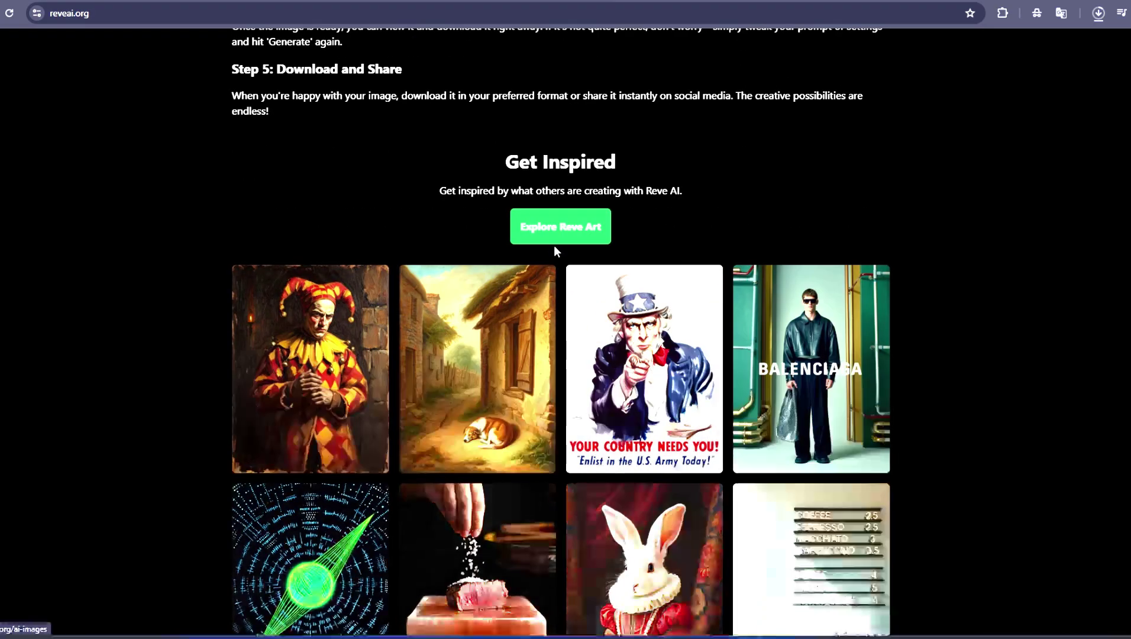
Open the Explore gallery and scroll through its posters, logos and photos
{"action": "left_click", "coordinate": [554, 245]}
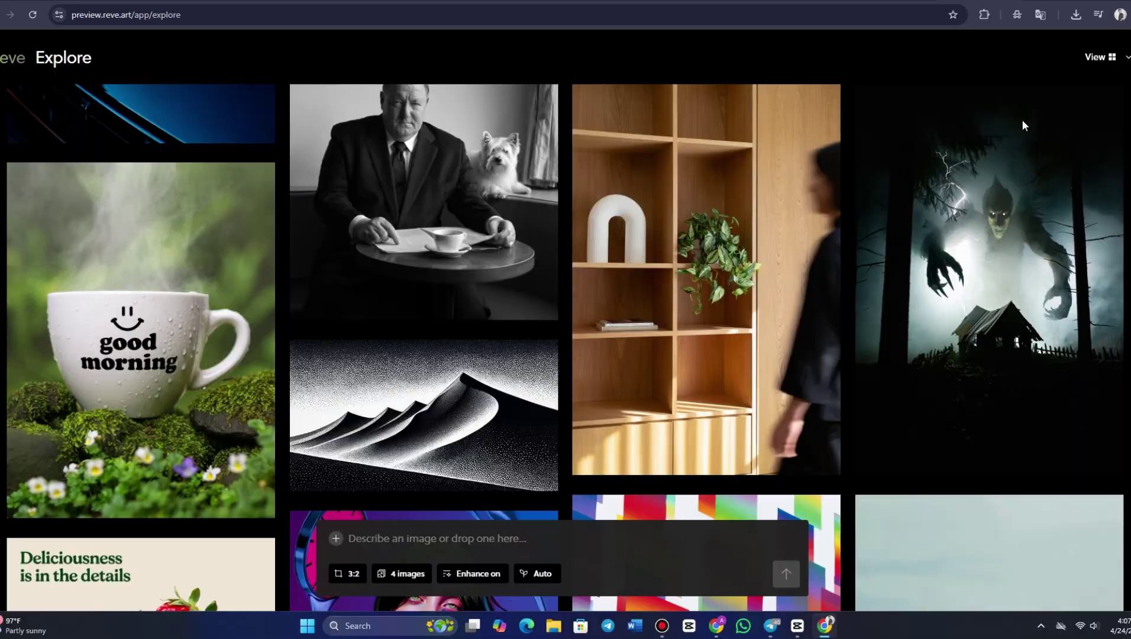
{"action": "scroll", "coordinate": [1022, 130], "scroll_direction": "down", "scroll_amount": 7}
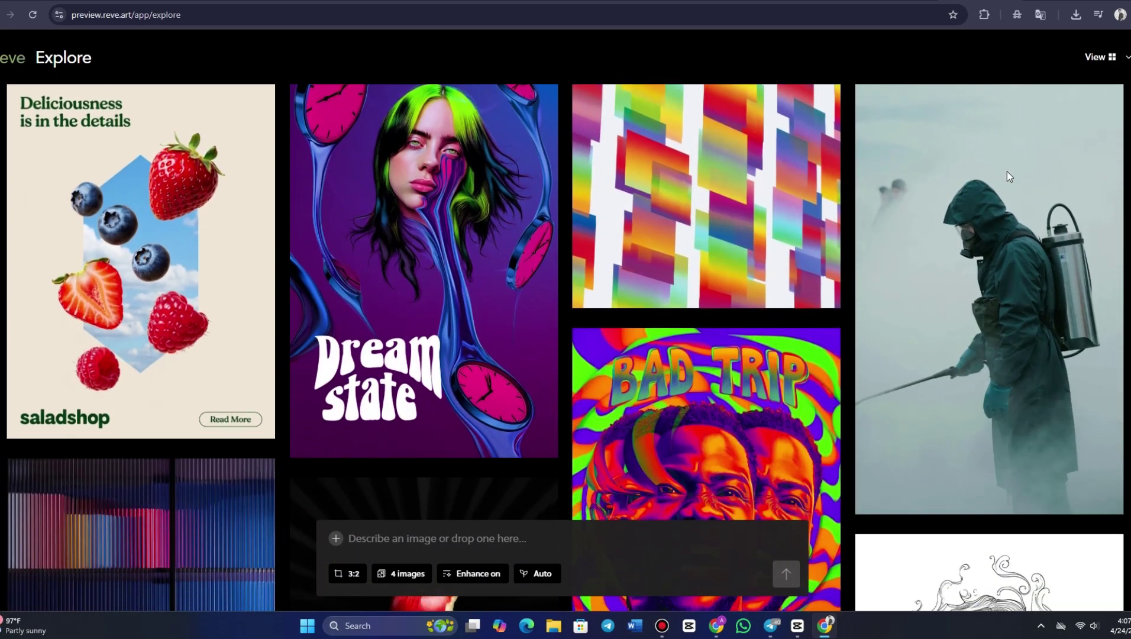
{"action": "scroll", "coordinate": [1006, 178], "scroll_direction": "down", "scroll_amount": 6}
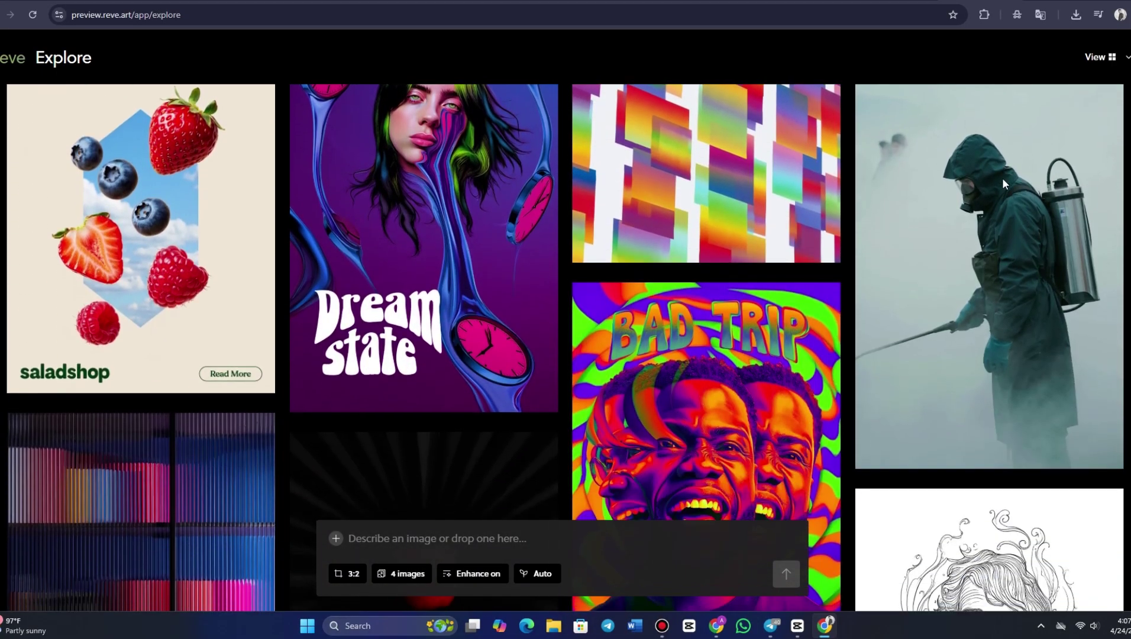
{"action": "scroll", "coordinate": [1000, 183], "scroll_direction": "up", "scroll_amount": 4}
{"action": "scroll", "coordinate": [999, 184], "scroll_direction": "up", "scroll_amount": 11}
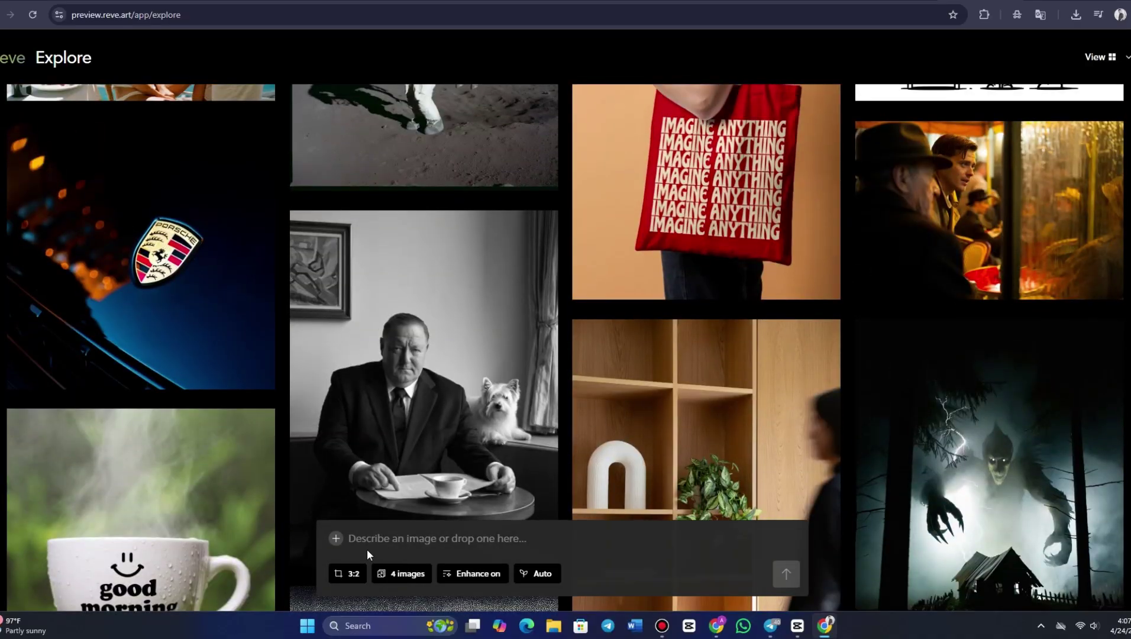
Try adding a reference image from the prompt box, cancel the file picker, and keep browsing
{"action": "left_click", "coordinate": [359, 543]}
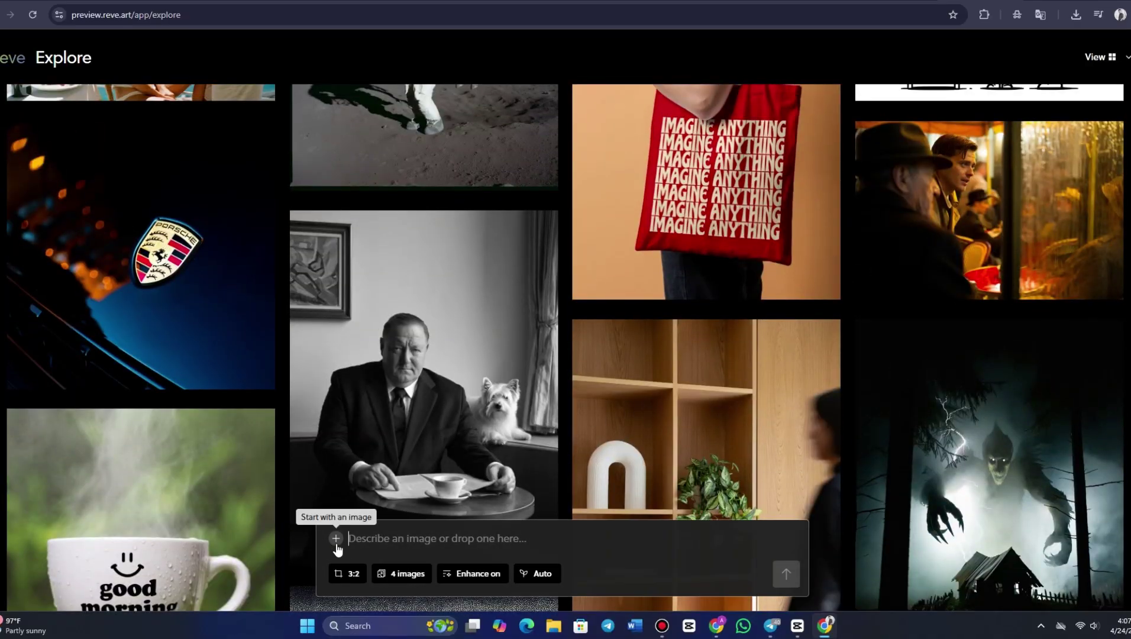
{"action": "left_click", "coordinate": [336, 540]}
{"action": "left_click", "coordinate": [505, 281]}
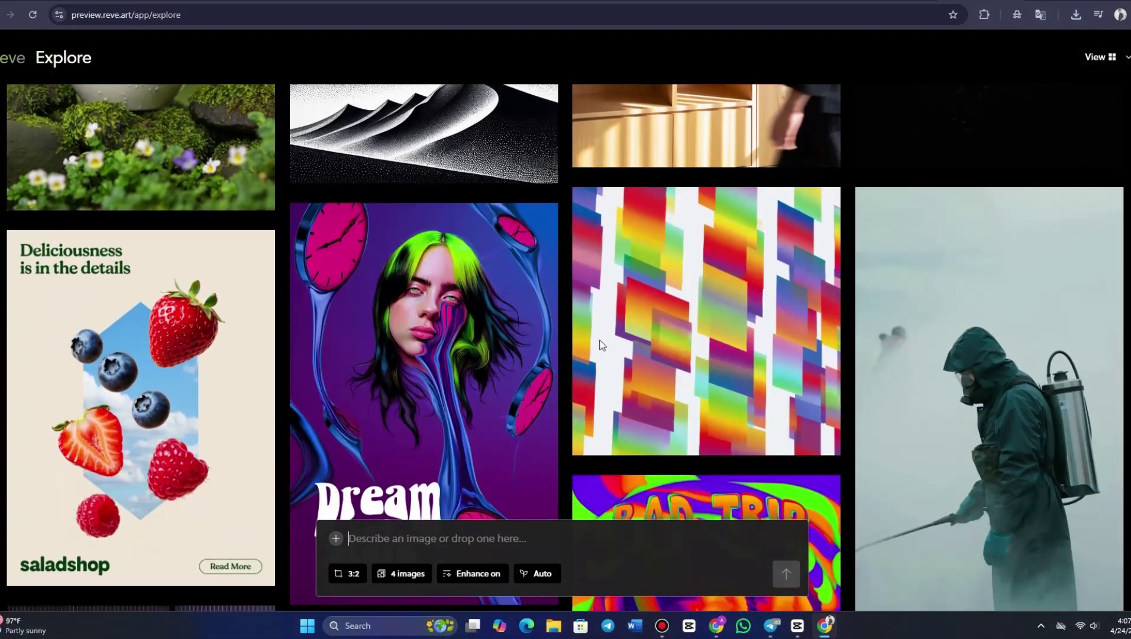
{"action": "scroll", "coordinate": [599, 345], "scroll_direction": "down", "scroll_amount": 10}
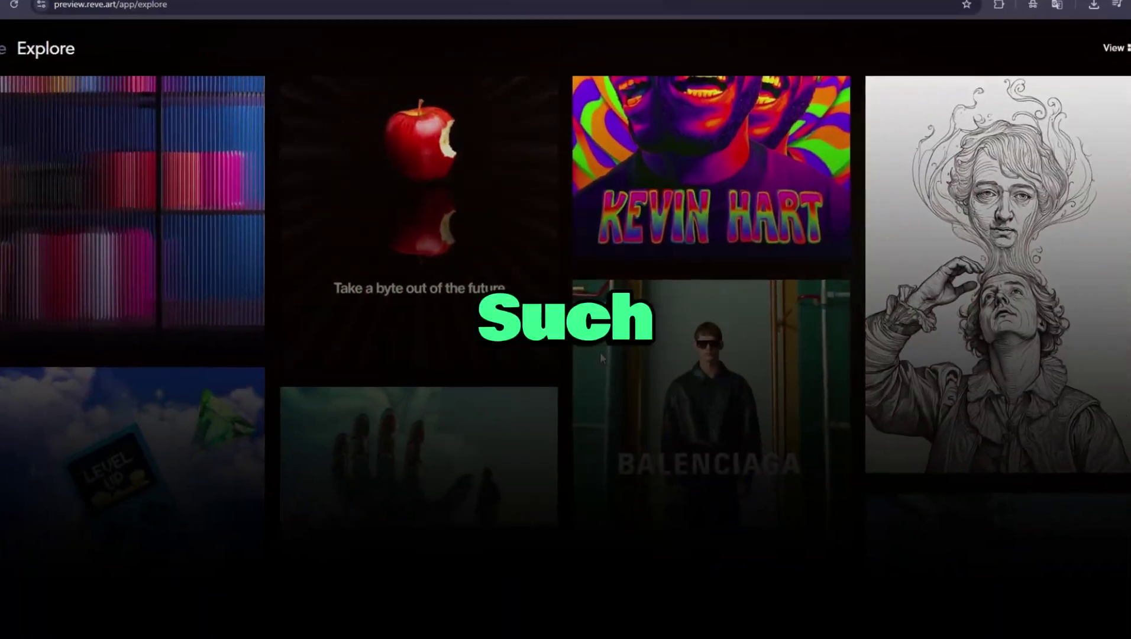
{"action": "scroll", "coordinate": [599, 355], "scroll_direction": "down", "scroll_amount": 7}
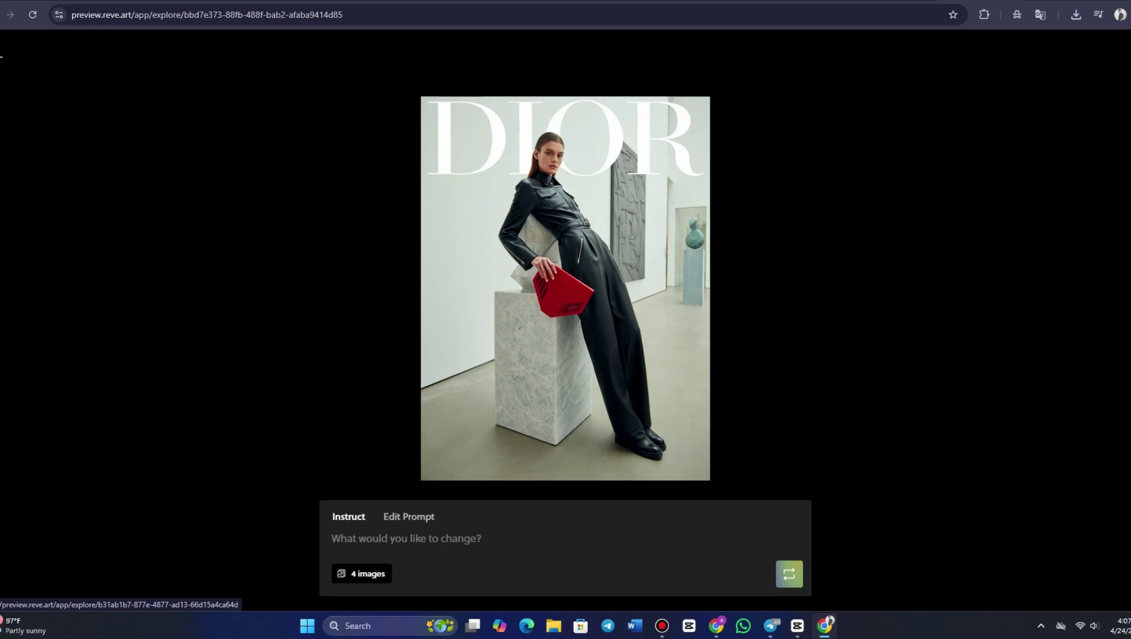
Step to the lightning painting, go back to the DIOR fashion photo, then close the viewer
{"action": "left_click", "coordinate": [959, 312]}
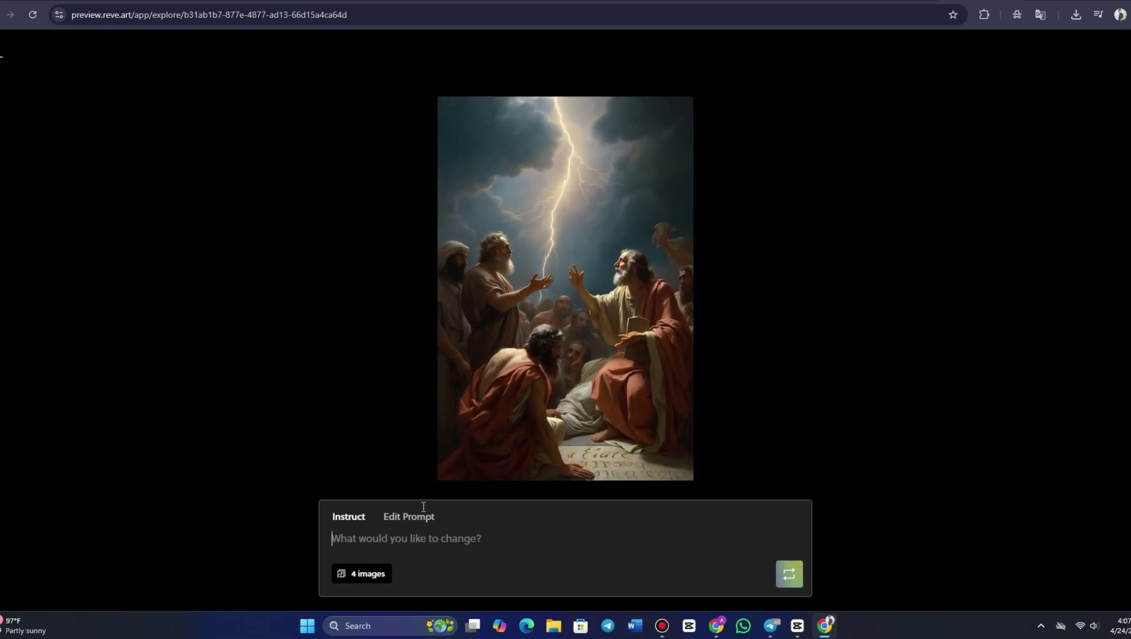
{"action": "left_click", "coordinate": [232, 374]}
{"action": "left_click", "coordinate": [9, 65]}
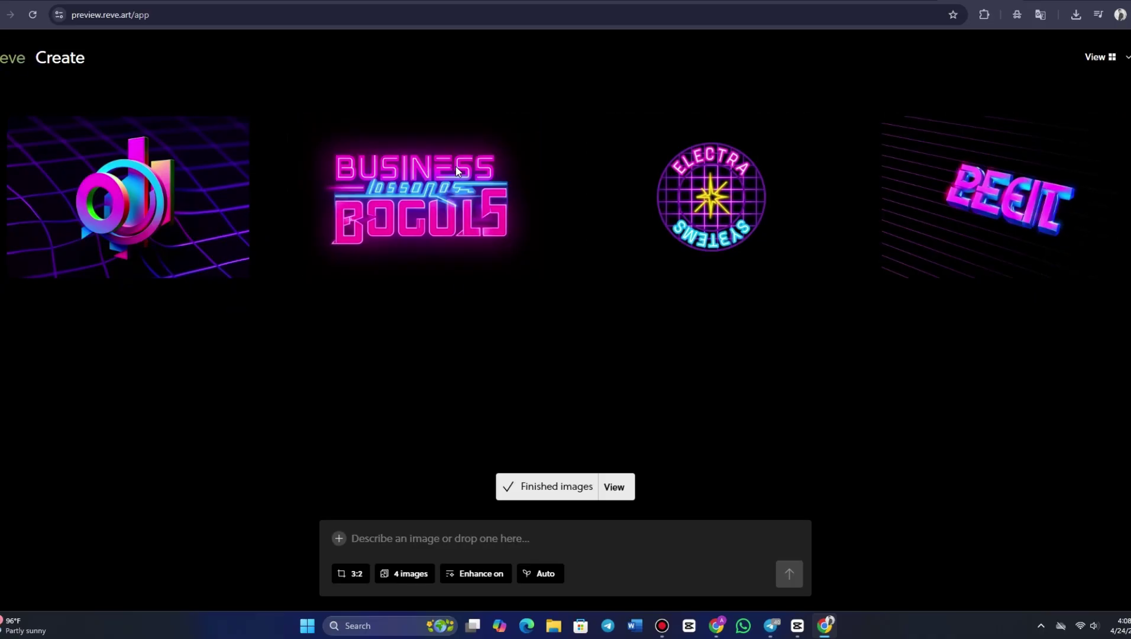
Select the BUSINESS BOGULS result, then open the ELECTRA SYSTEMS neon logo full size
{"action": "left_click", "coordinate": [456, 167]}
{"action": "left_click", "coordinate": [691, 202]}
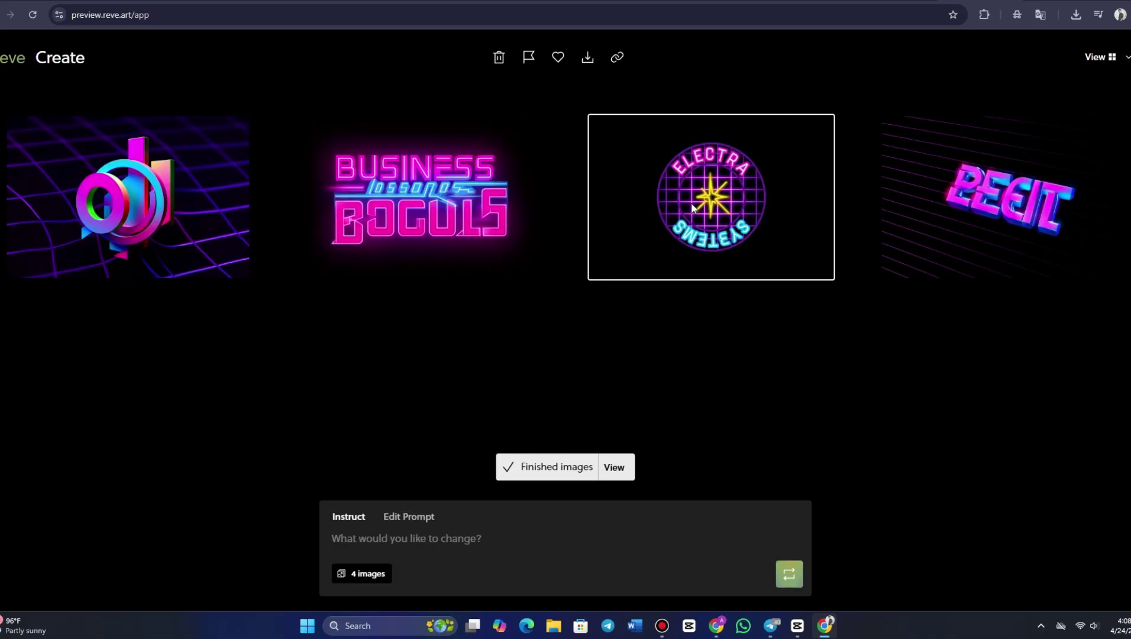
{"action": "left_click", "coordinate": [693, 202]}
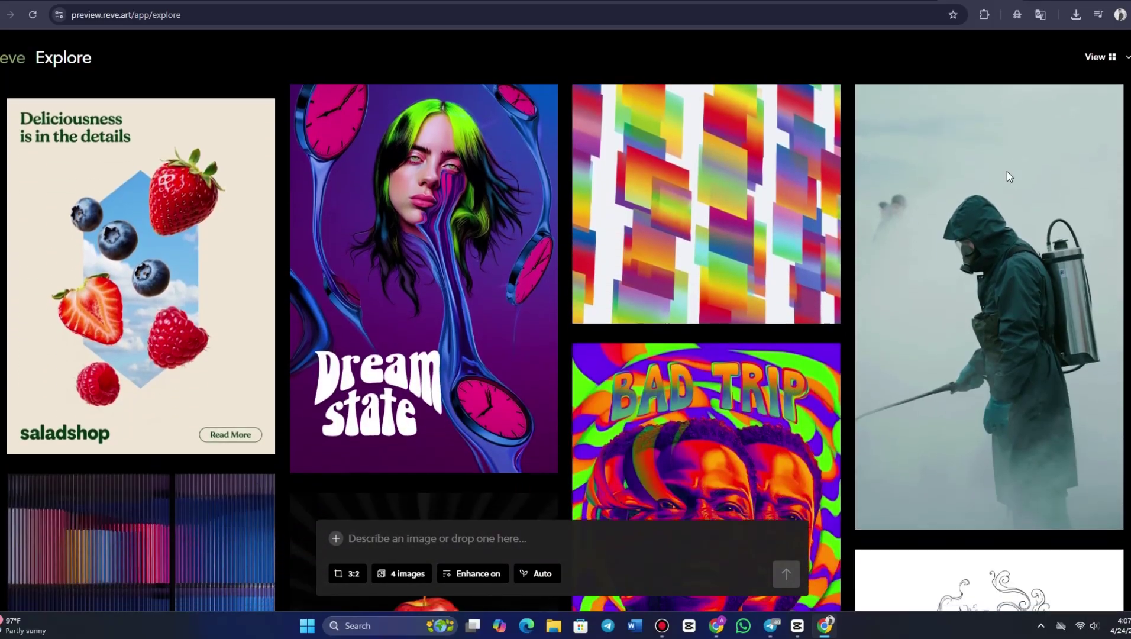
{"action": "scroll", "coordinate": [1003, 175], "scroll_direction": "down", "scroll_amount": 6}
Scroll the Explore gallery again and start a new image description in the prompt box
{"action": "scroll", "coordinate": [999, 178], "scroll_direction": "up", "scroll_amount": 8}
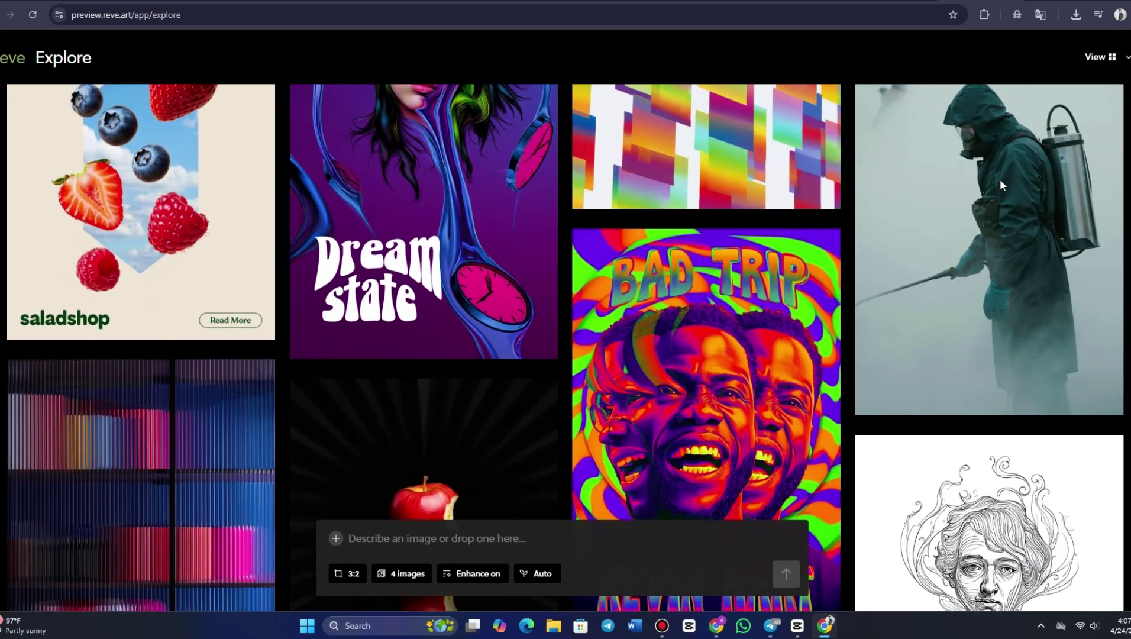
{"action": "scroll", "coordinate": [999, 180], "scroll_direction": "up", "scroll_amount": 8}
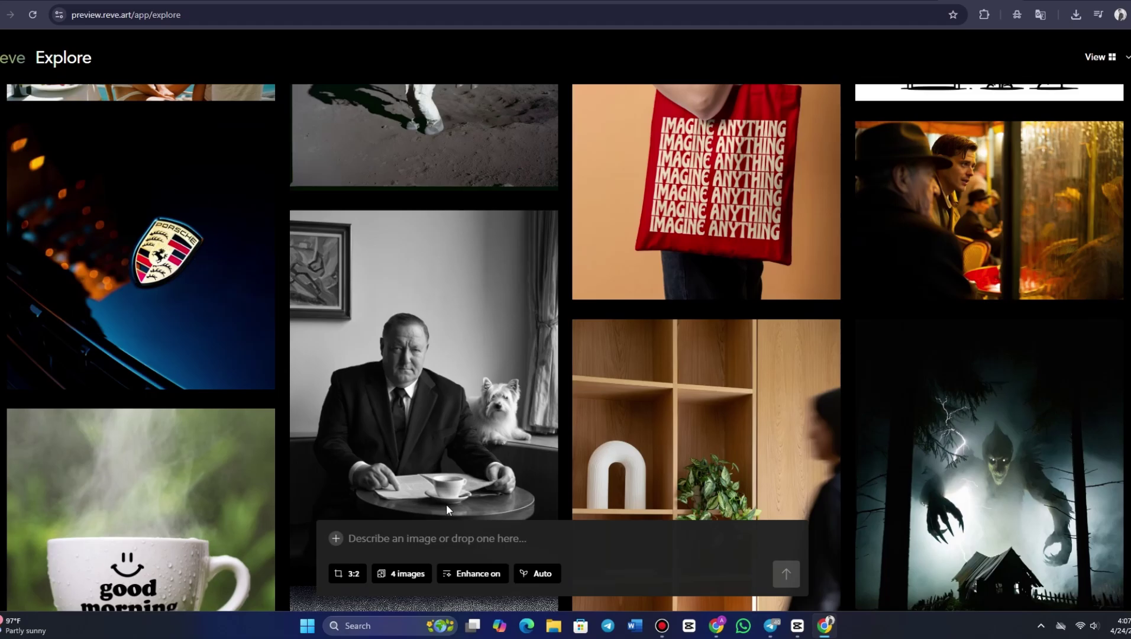
{"action": "left_click", "coordinate": [366, 543]}
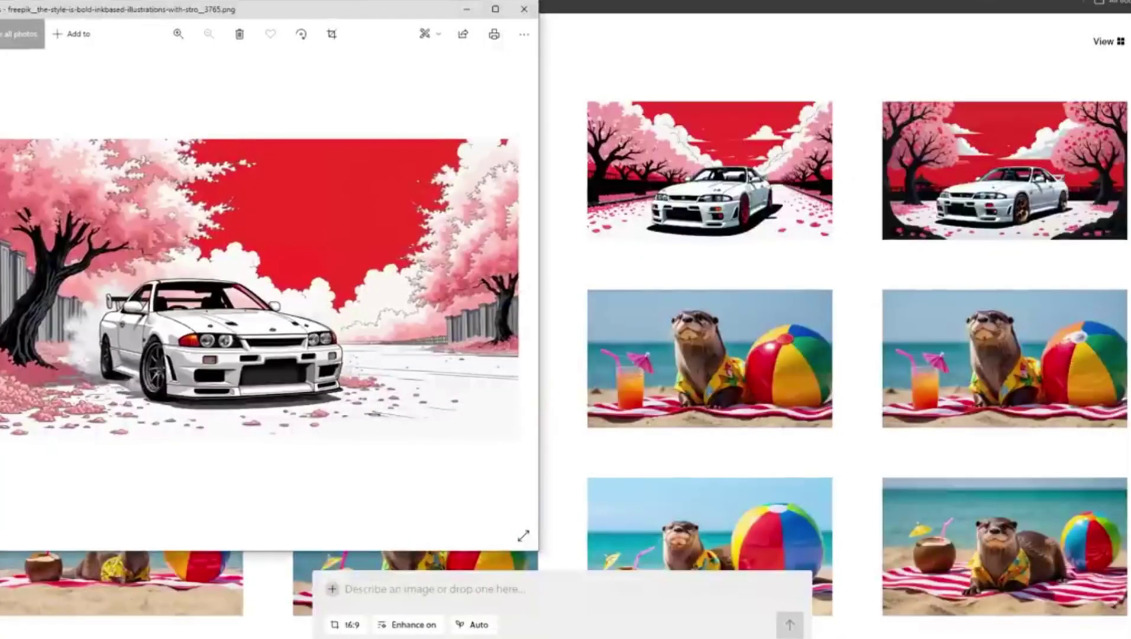
Bring the Reve results forward and enlarge the third cherry-blossom car image
{"action": "left_click", "coordinate": [927, 213]}
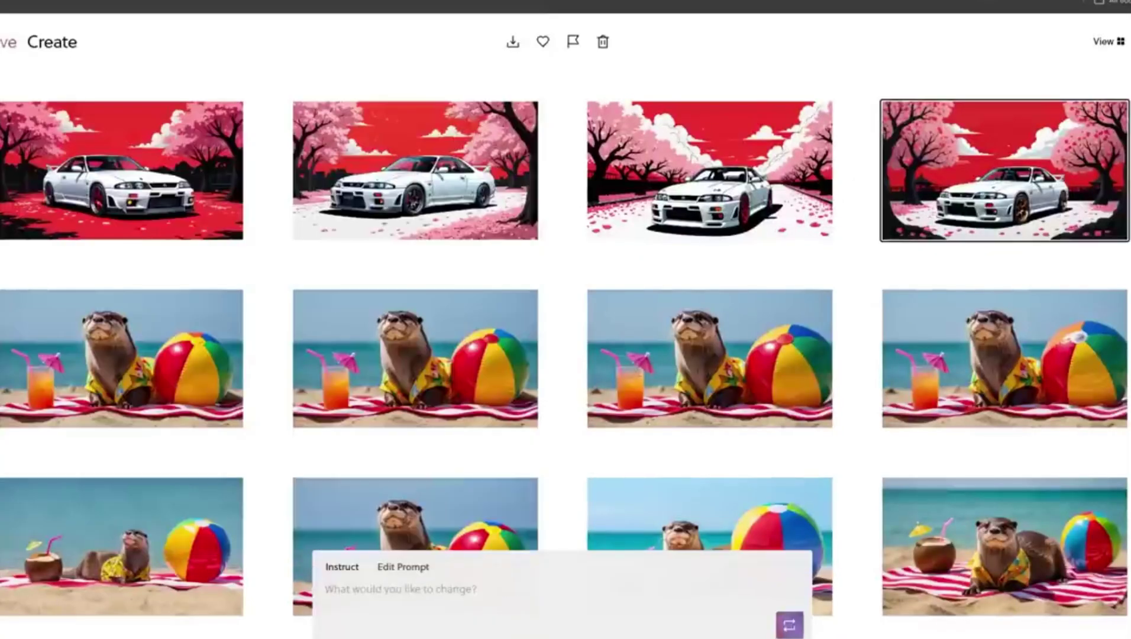
{"action": "left_click", "coordinate": [708, 195]}
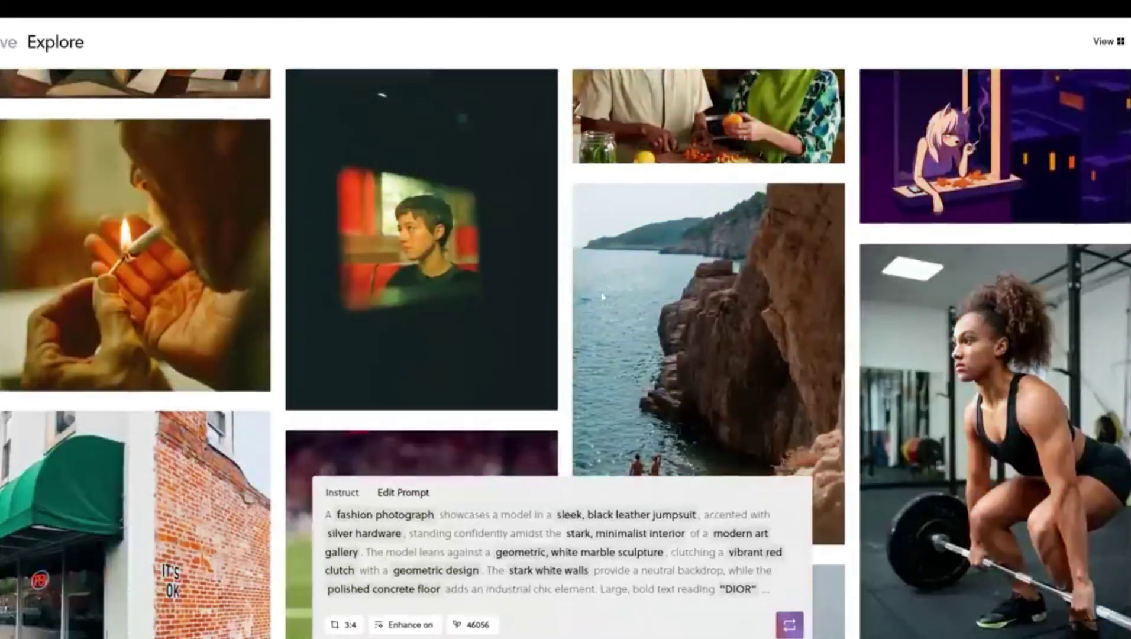
Load the theater portrait tile's prompt and settings from Explore, scrolling the grid around it
{"action": "scroll", "coordinate": [602, 296], "scroll_direction": "up", "scroll_amount": 4}
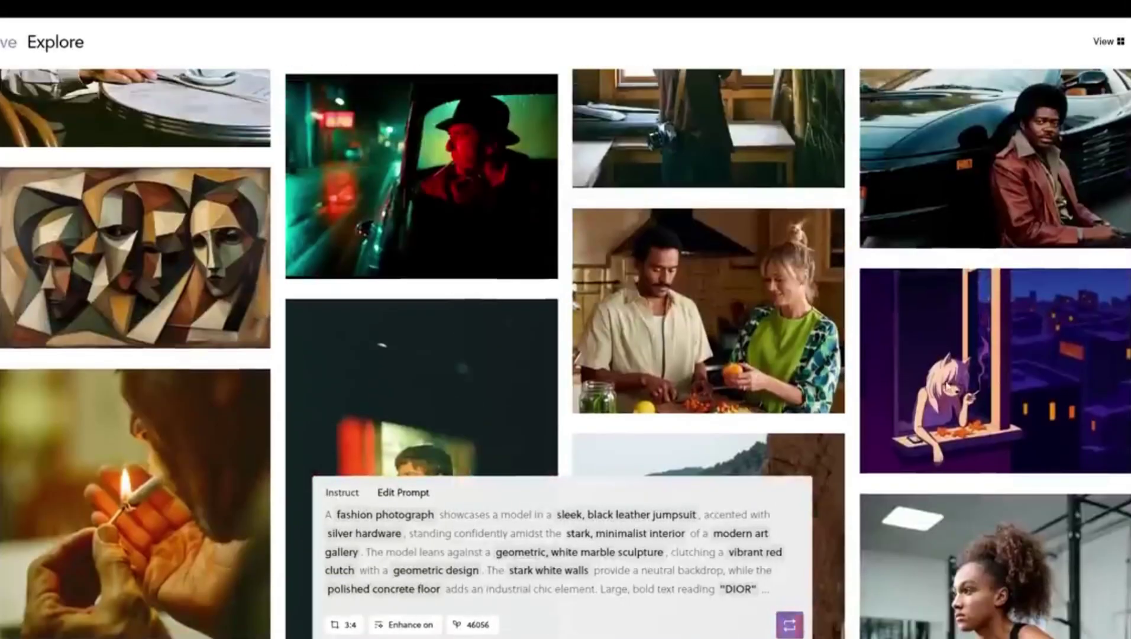
{"action": "scroll", "coordinate": [37, 47], "scroll_direction": "down", "scroll_amount": 4}
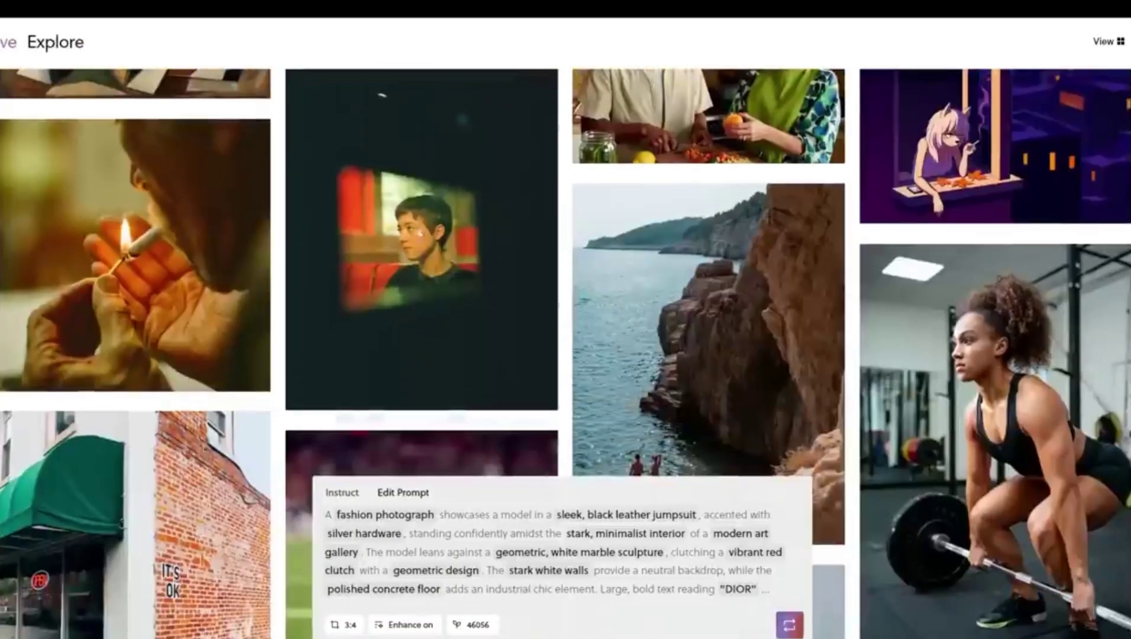
{"action": "left_click", "coordinate": [420, 230]}
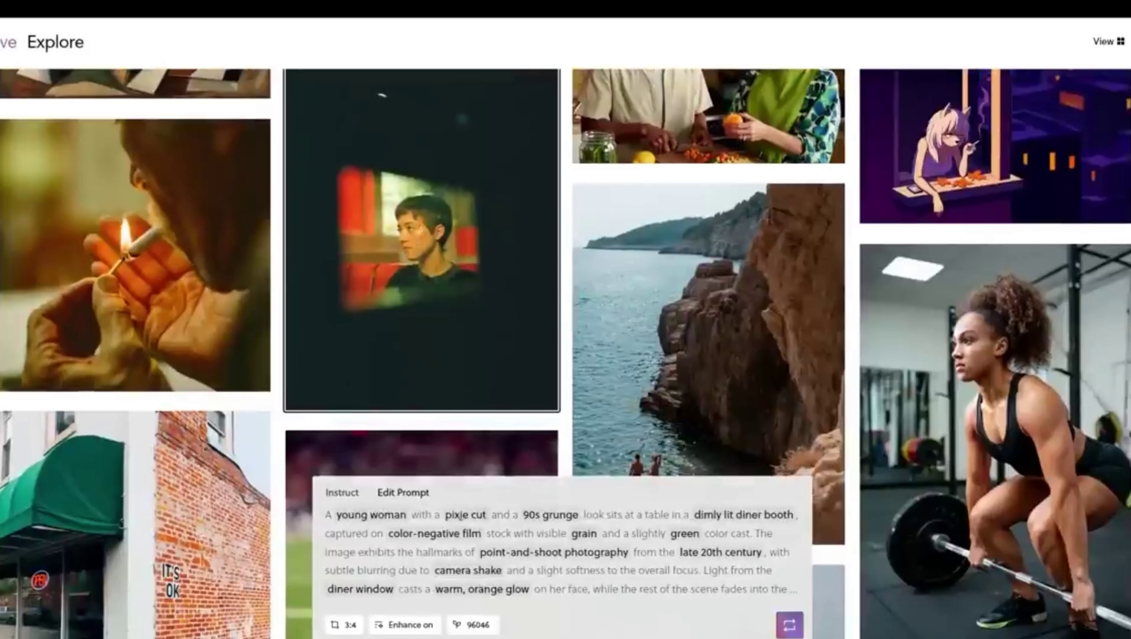
{"action": "scroll", "coordinate": [355, 355], "scroll_direction": "down", "scroll_amount": 15}
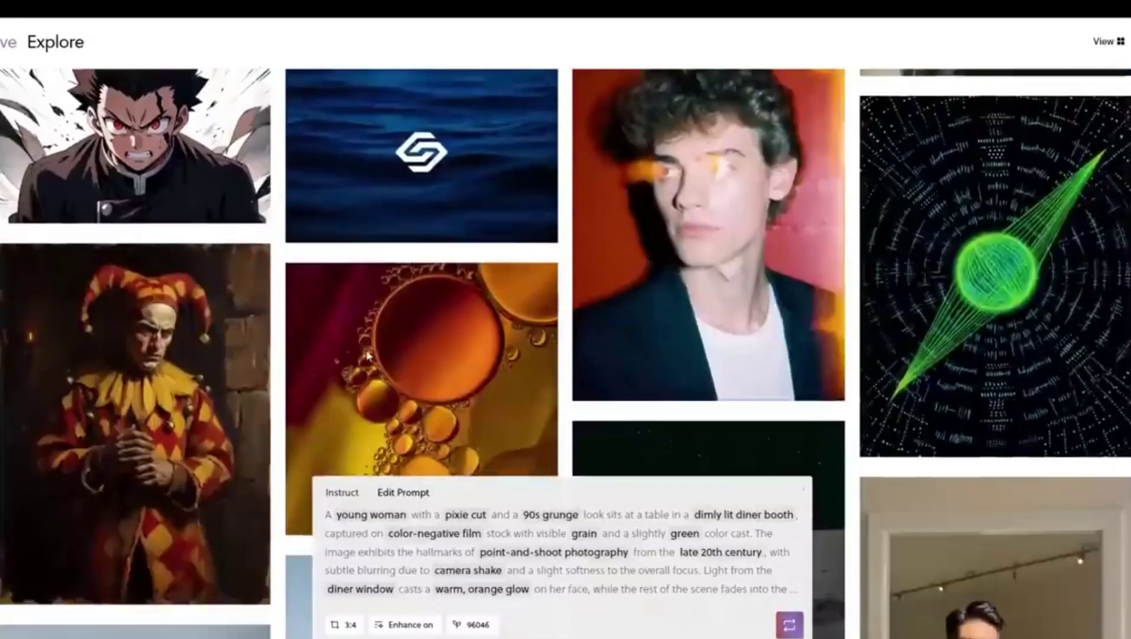
{"action": "scroll", "coordinate": [373, 352], "scroll_direction": "up", "scroll_amount": 3}
{"action": "scroll", "coordinate": [373, 352], "scroll_direction": "down", "scroll_amount": 5}
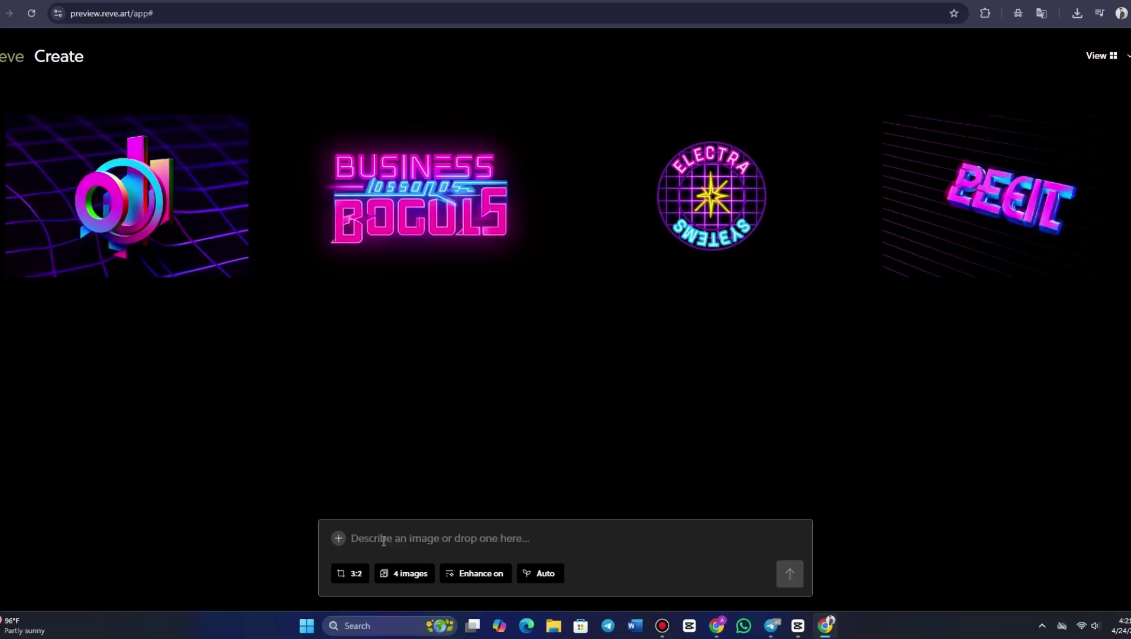
Generate four abstract geometric designs and page through them in the enlarged viewer
{"action": "key", "text": "Return"}
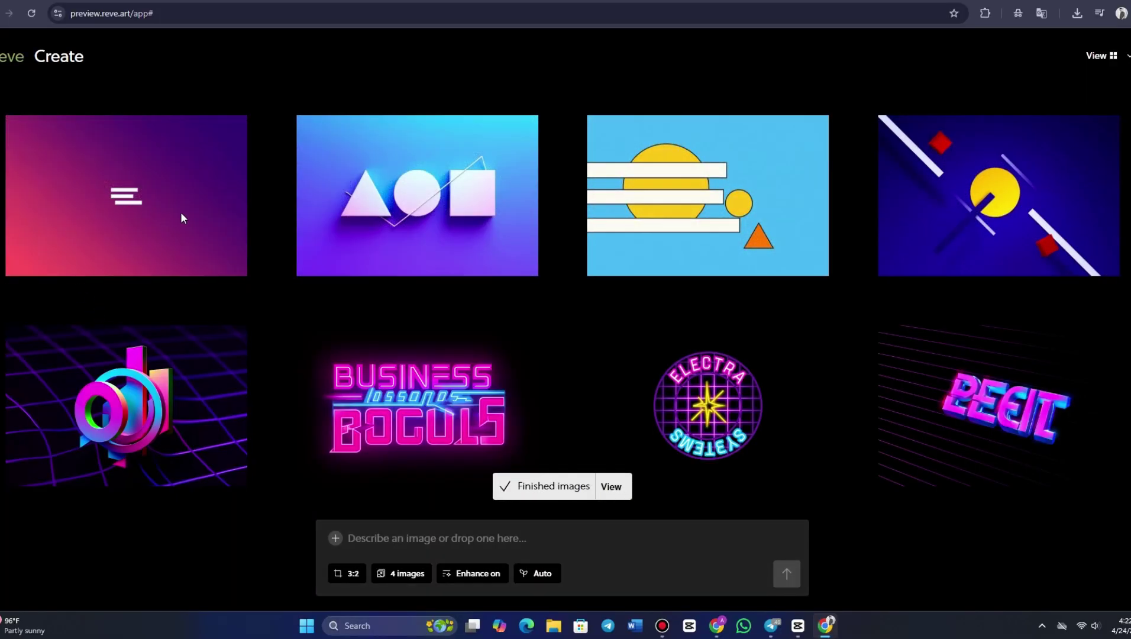
{"action": "left_click", "coordinate": [223, 211]}
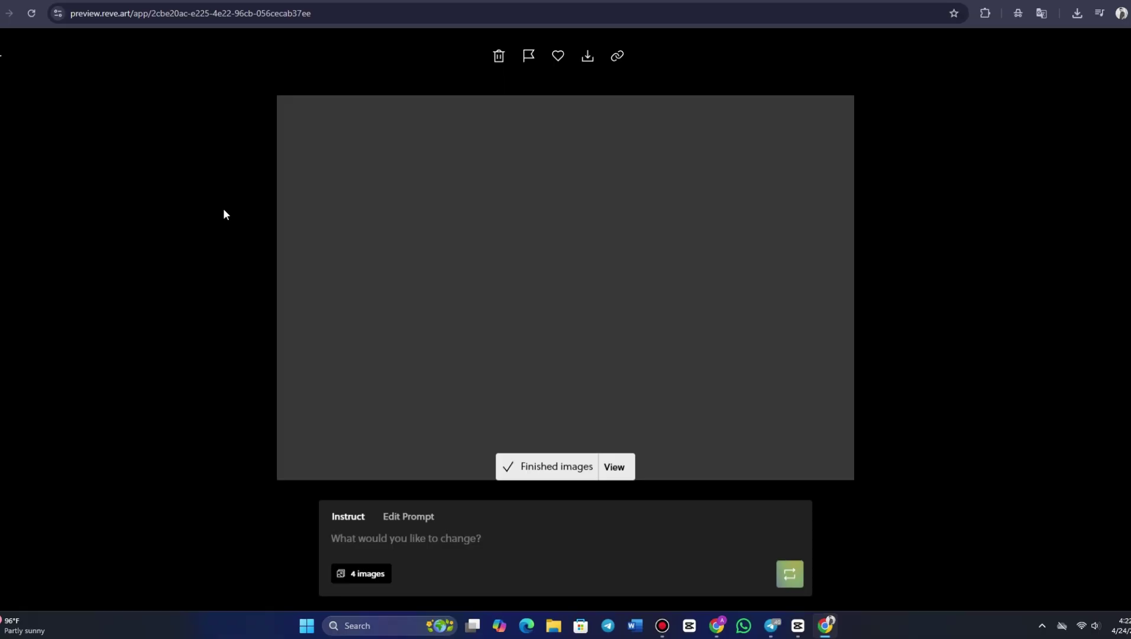
{"action": "key", "text": "Right"}
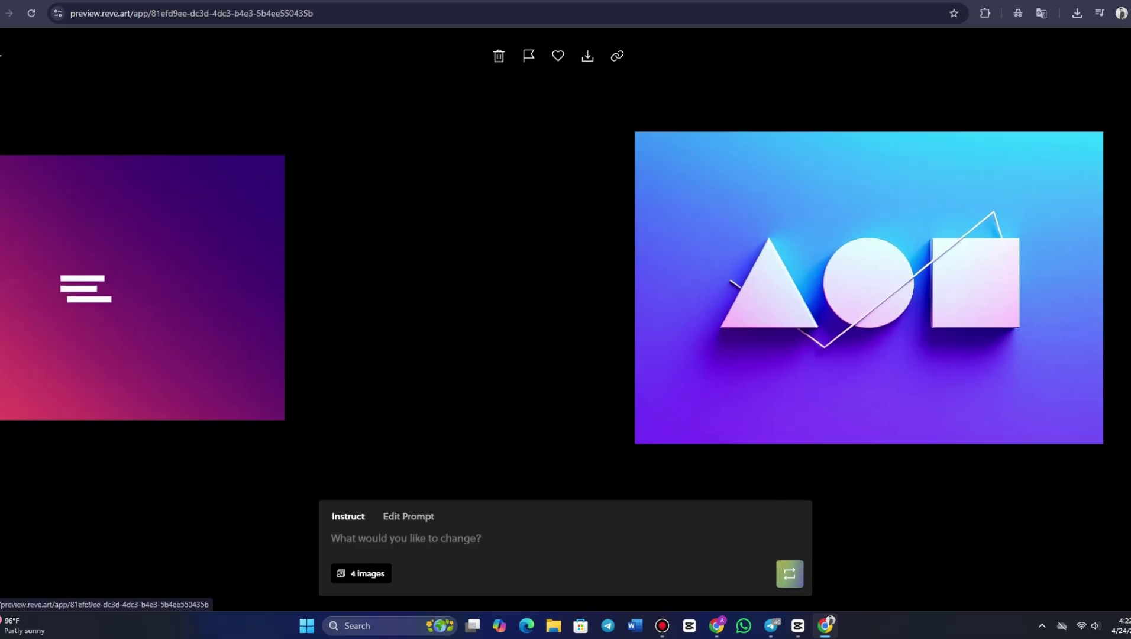
{"action": "key", "text": "Right"}
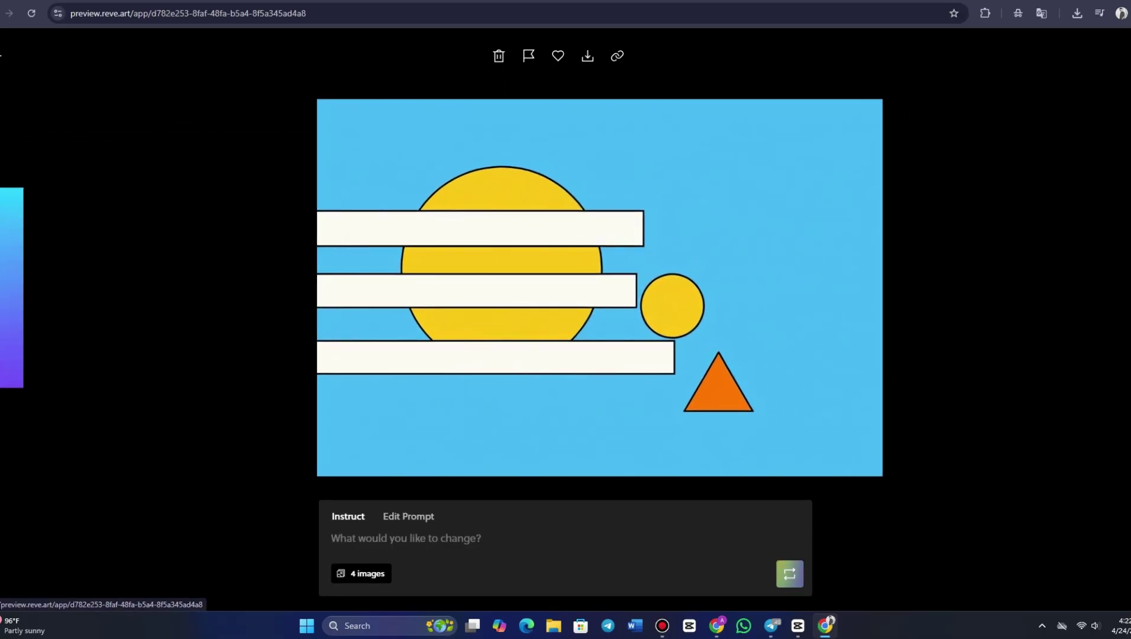
{"action": "key", "text": "Right"}
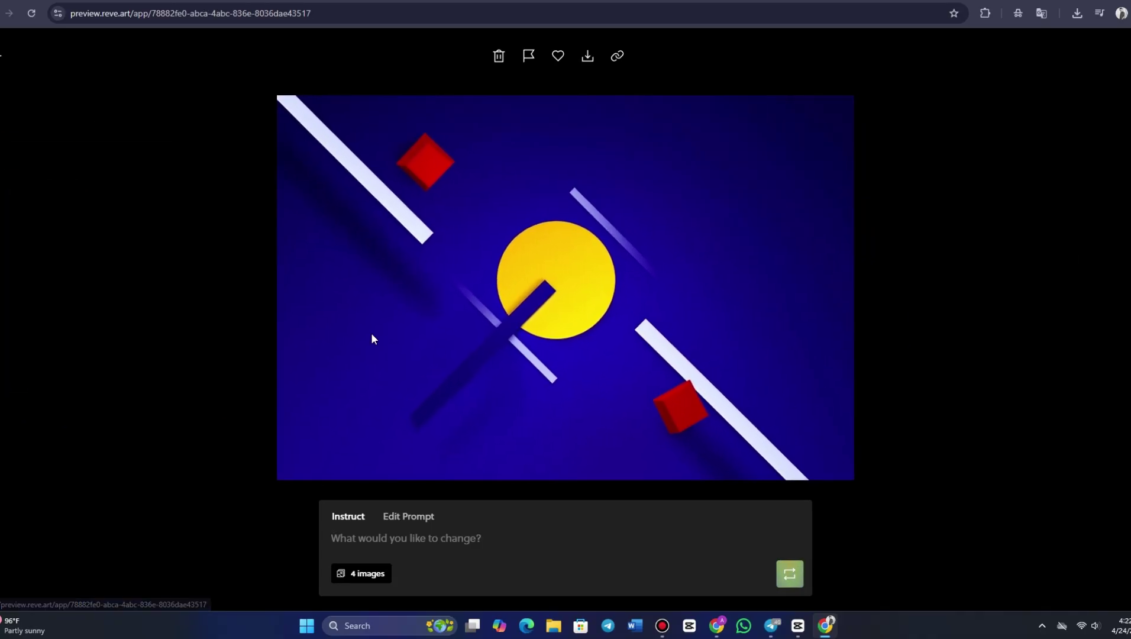
{"action": "key", "text": "Left"}
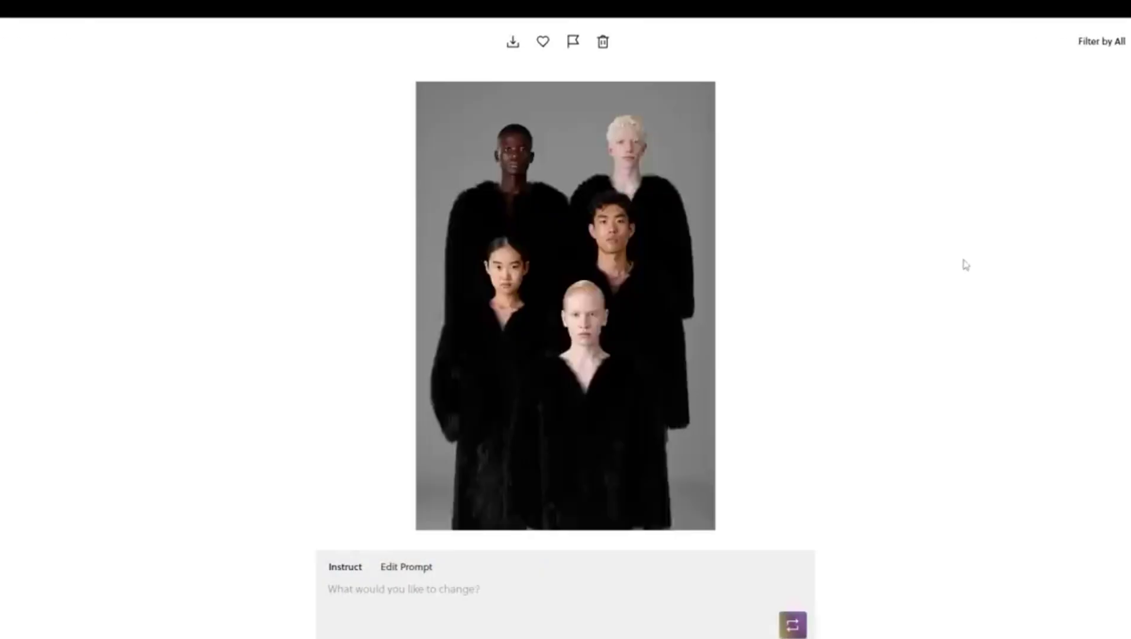
Expand Edit Prompt to reveal the fur-coat group portrait's full prompt
{"action": "left_click", "coordinate": [400, 566]}
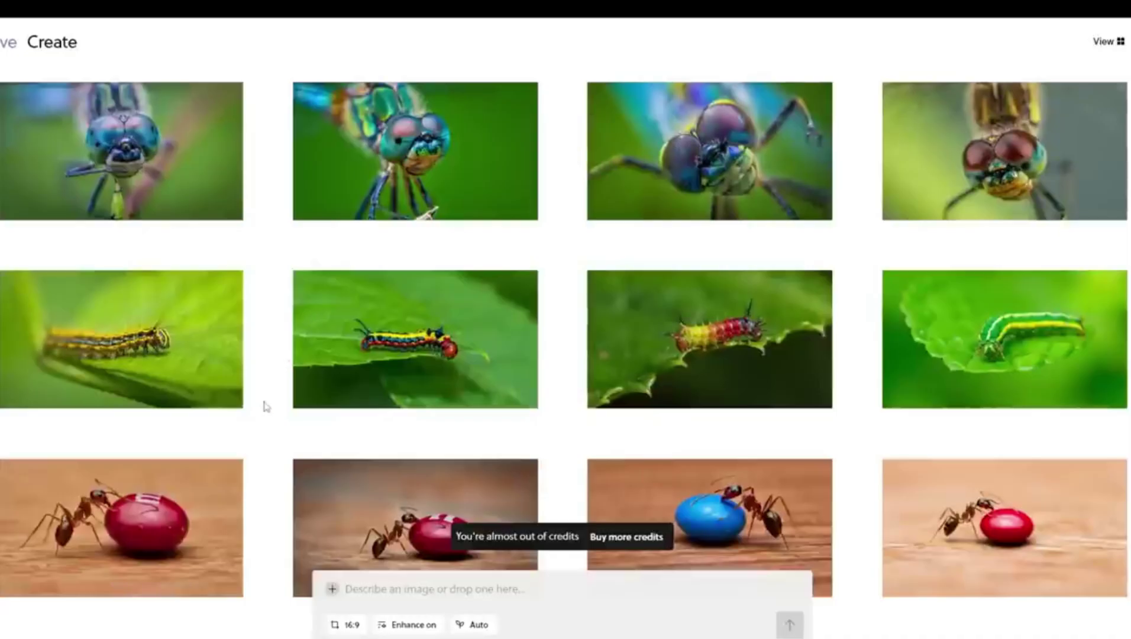
Enlarge the fourth steampunk snail, expand then collapse its prompt, and return to the gallery
{"action": "scroll", "coordinate": [264, 407], "scroll_direction": "up", "scroll_amount": 10}
{"action": "scroll", "coordinate": [264, 408], "scroll_direction": "up", "scroll_amount": 2}
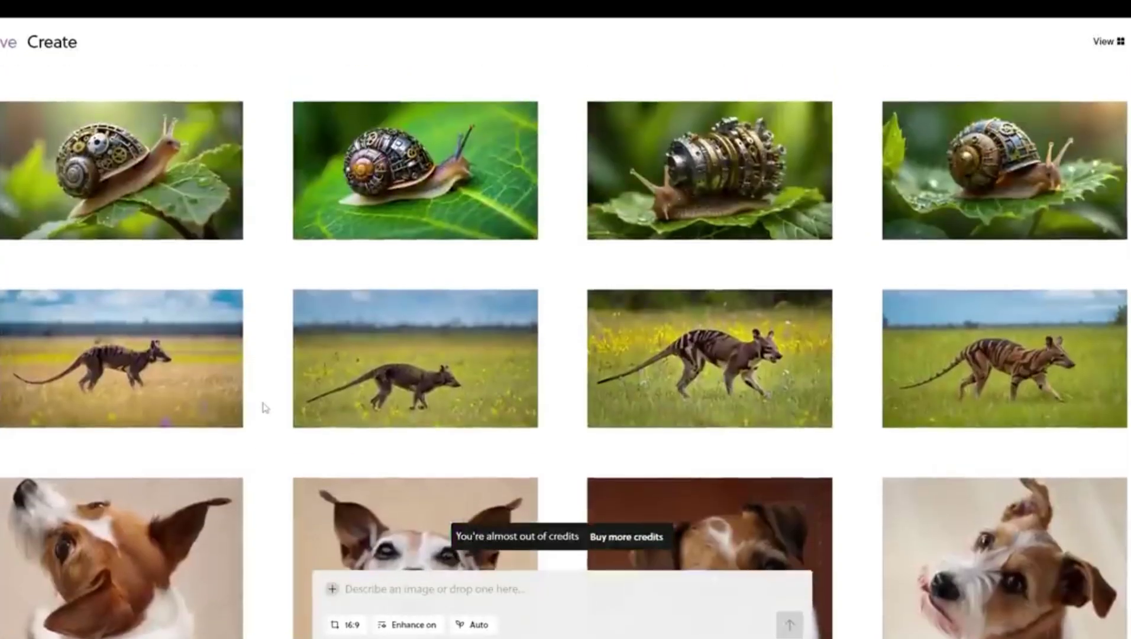
{"action": "left_click", "coordinate": [968, 169]}
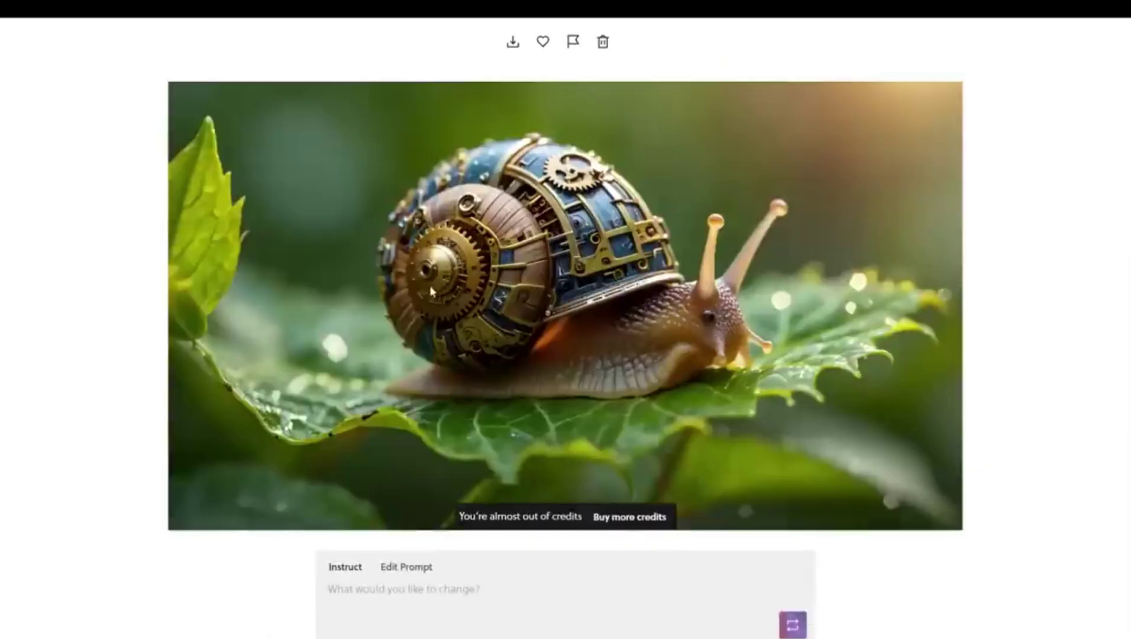
{"action": "left_click", "coordinate": [395, 565]}
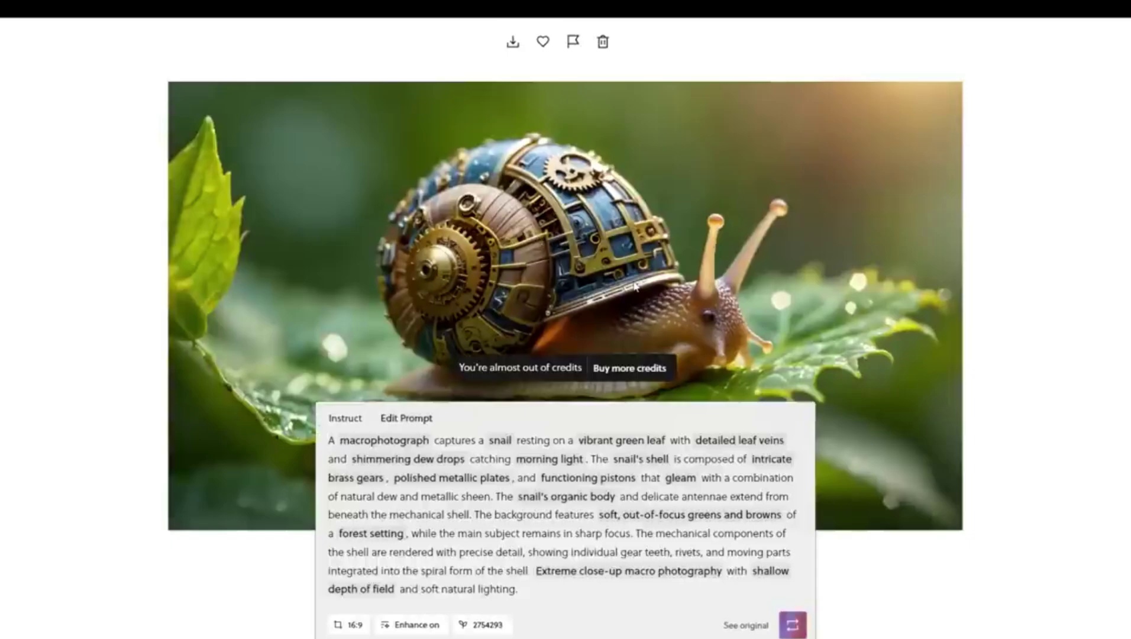
{"action": "left_click", "coordinate": [137, 257]}
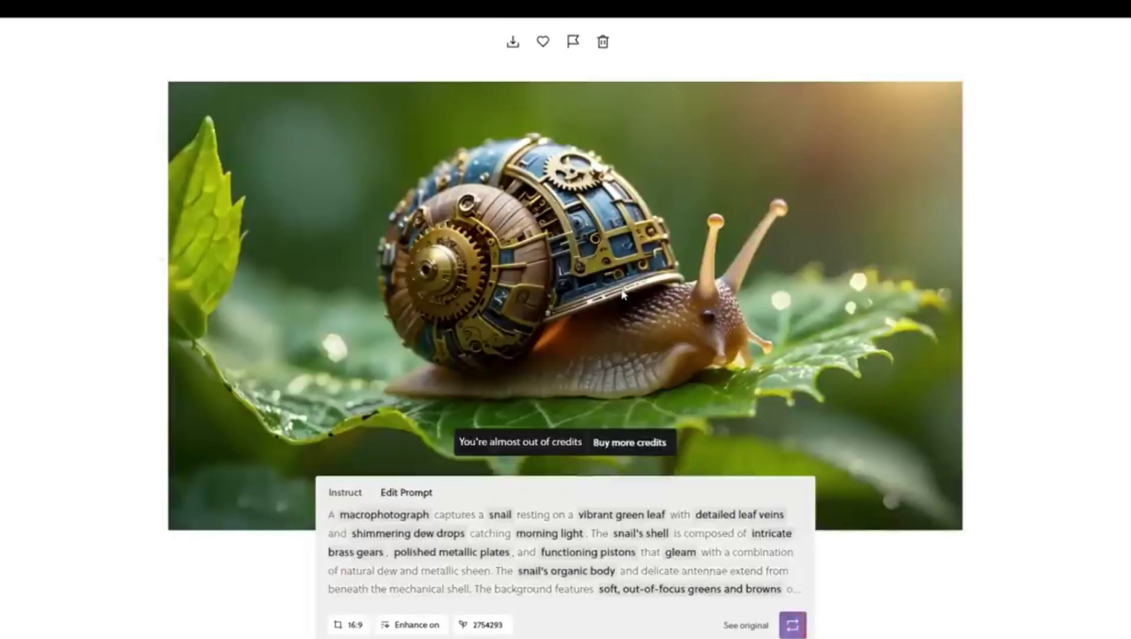
{"action": "key", "text": "Escape"}
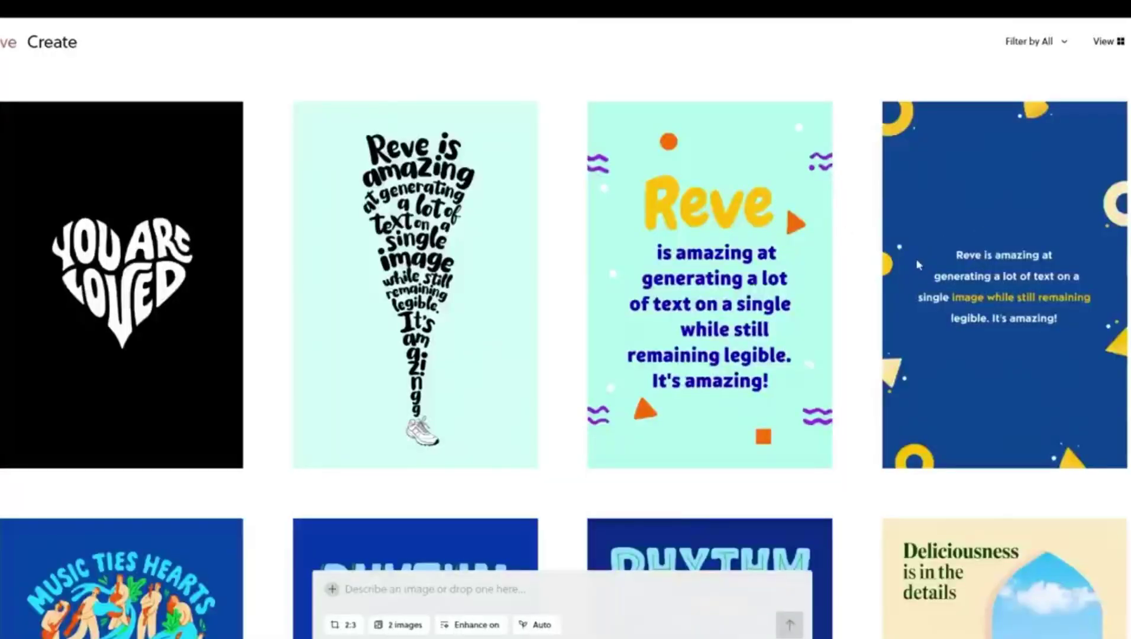
Enlarge the mint 'Reve is amazing' poster, then close it back to the gallery
{"action": "scroll", "coordinate": [941, 265], "scroll_direction": "down", "scroll_amount": 1}
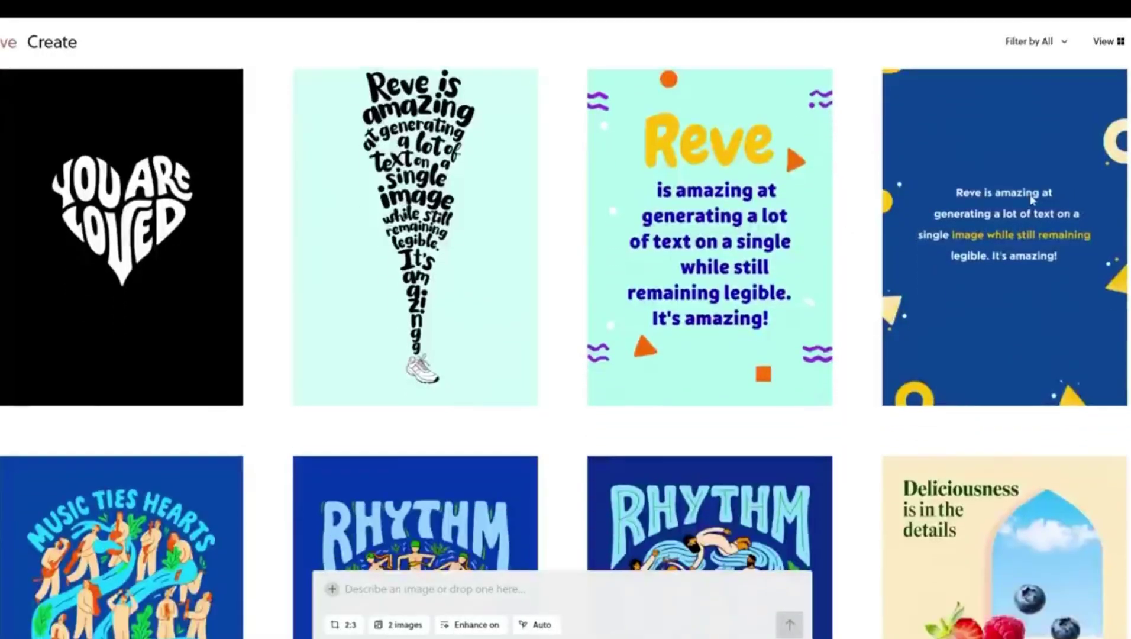
{"action": "scroll", "coordinate": [844, 378], "scroll_direction": "up", "scroll_amount": 1}
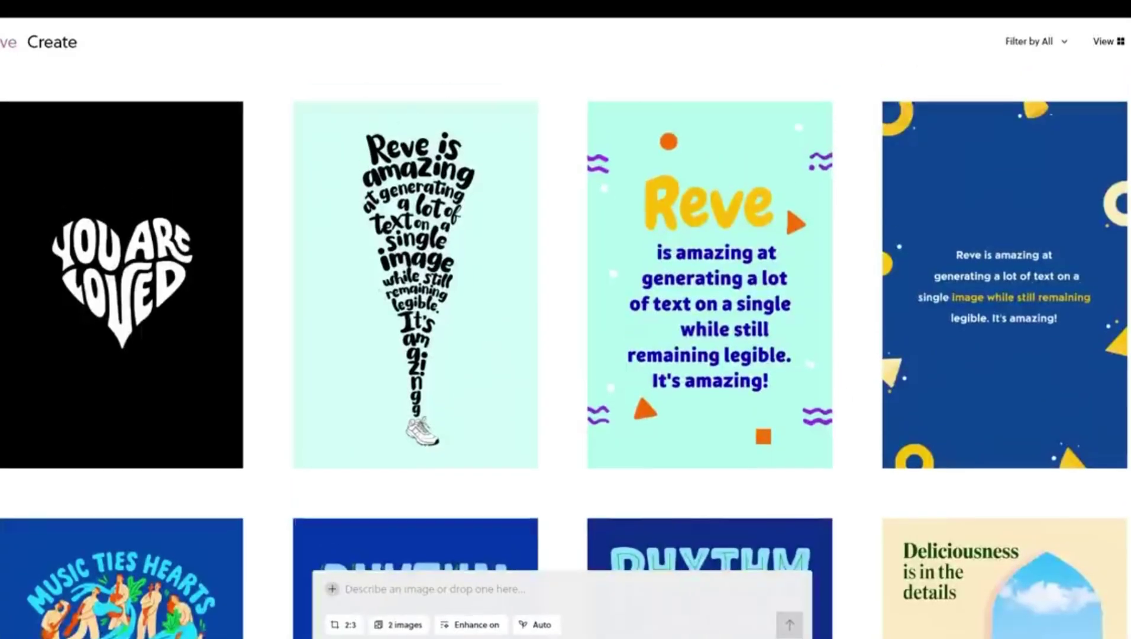
{"action": "left_click", "coordinate": [433, 305]}
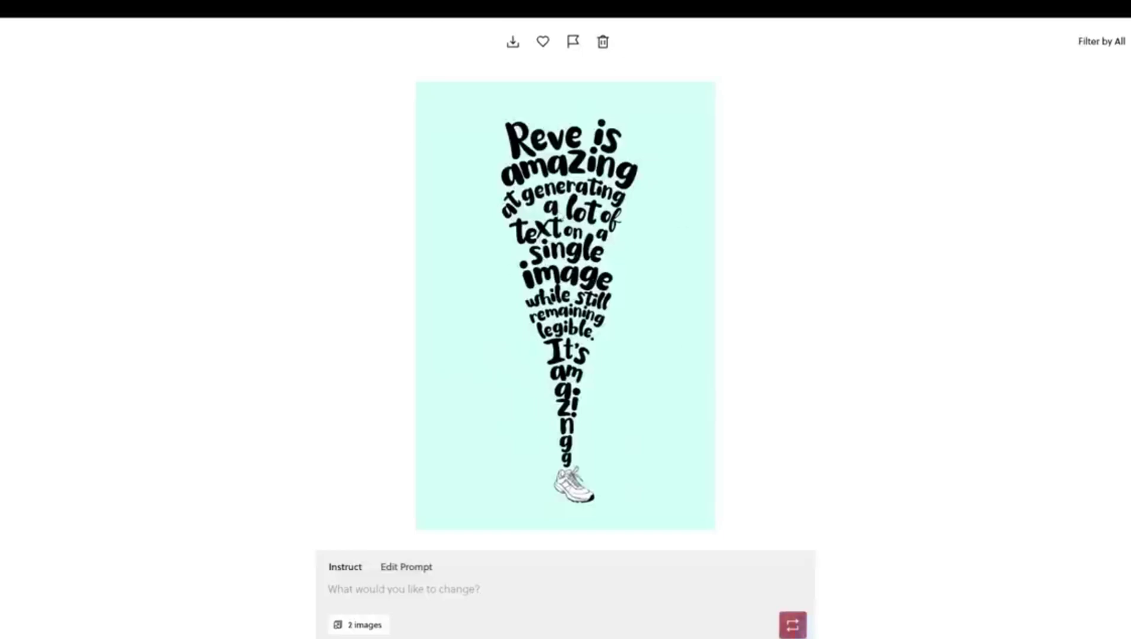
{"action": "key", "text": "Escape"}
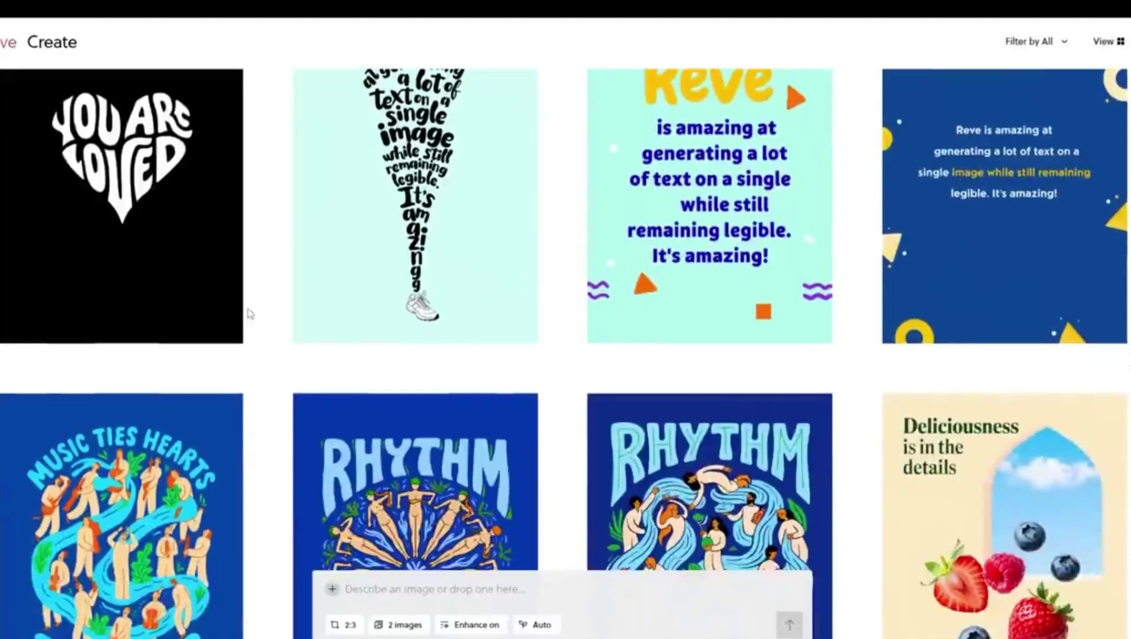
Open the Rhythm Nature poster enlarged and show its full prompt
{"action": "scroll", "coordinate": [249, 313], "scroll_direction": "down", "scroll_amount": 3}
{"action": "scroll", "coordinate": [250, 313], "scroll_direction": "down", "scroll_amount": 1}
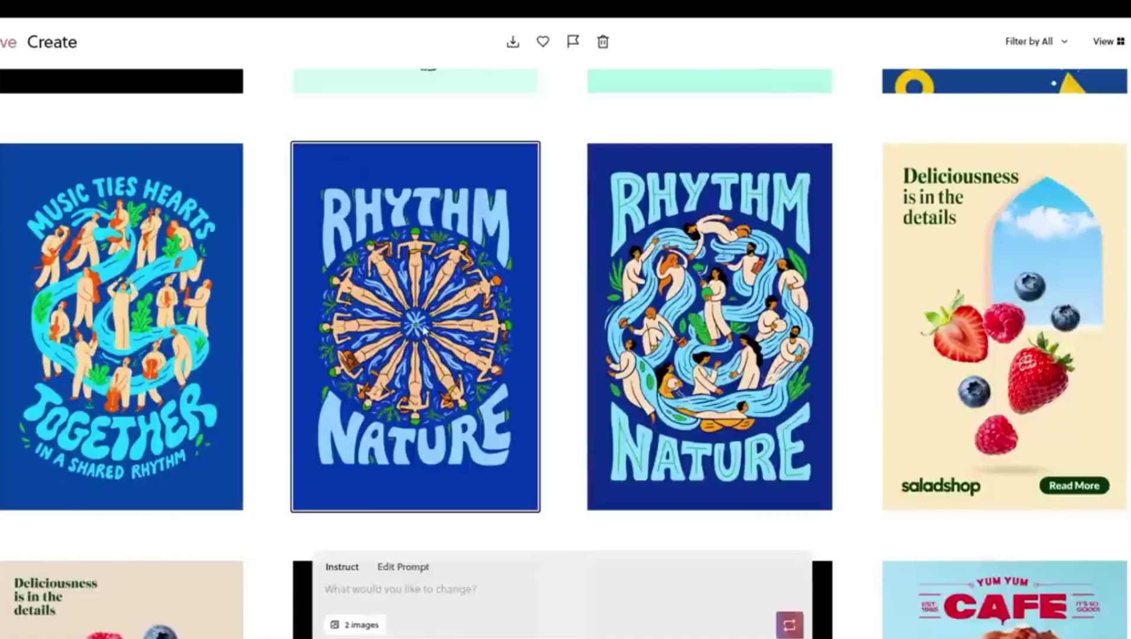
{"action": "left_click", "coordinate": [423, 363]}
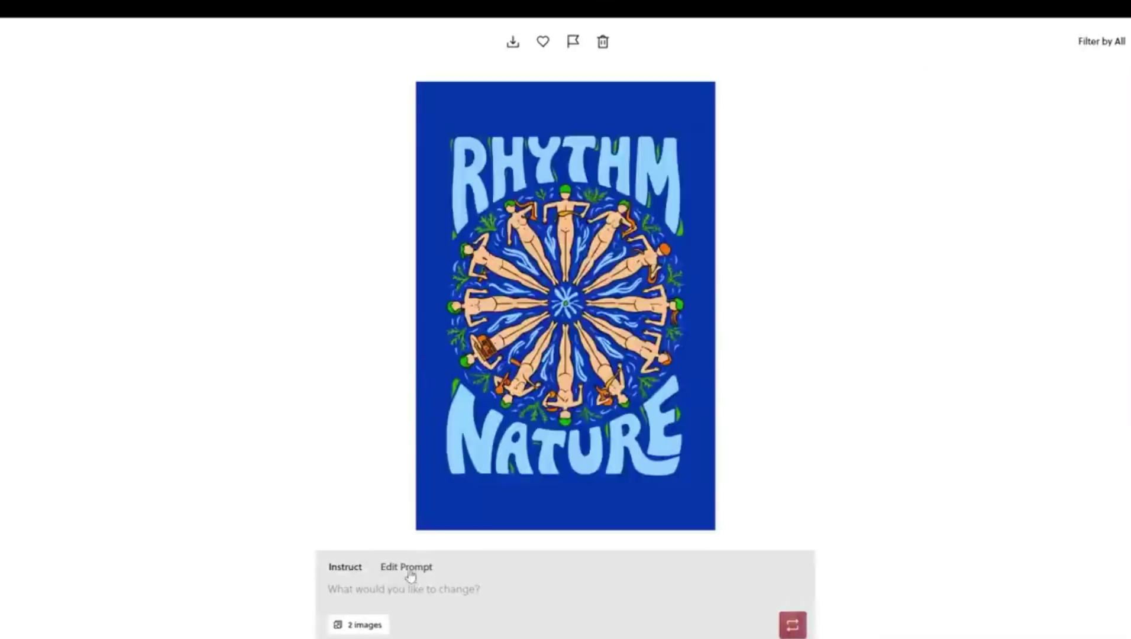
{"action": "left_click", "coordinate": [410, 571]}
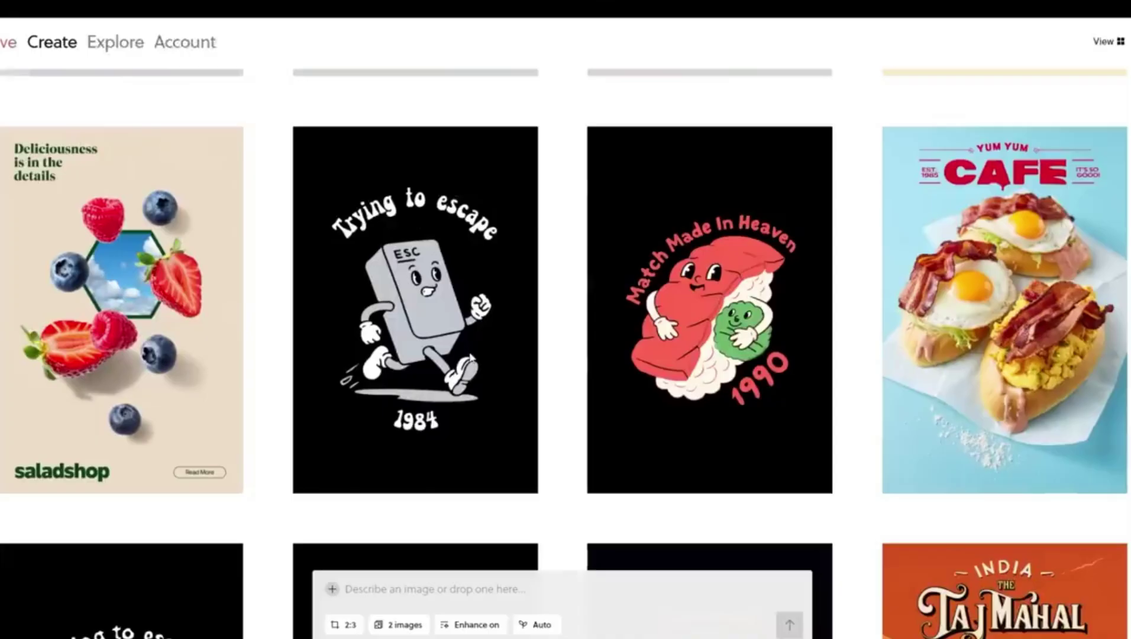
Scroll the Explore feed and collapse the bounty hunter image's prompt
{"action": "scroll", "coordinate": [470, 352], "scroll_direction": "down", "scroll_amount": 5}
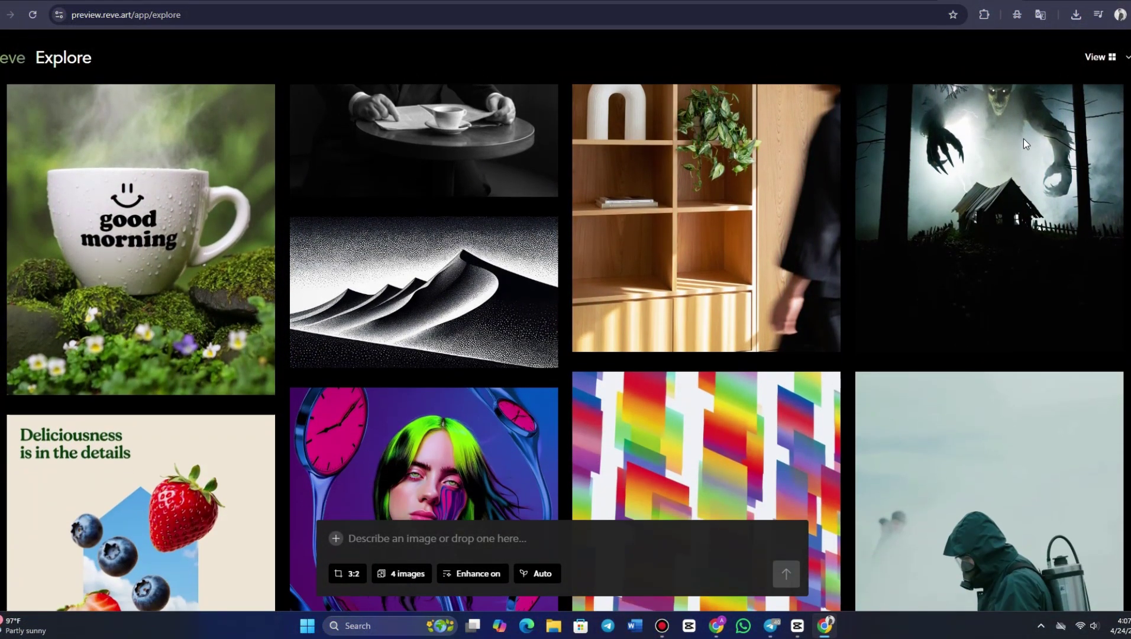
{"action": "scroll", "coordinate": [1023, 139], "scroll_direction": "down", "scroll_amount": 10}
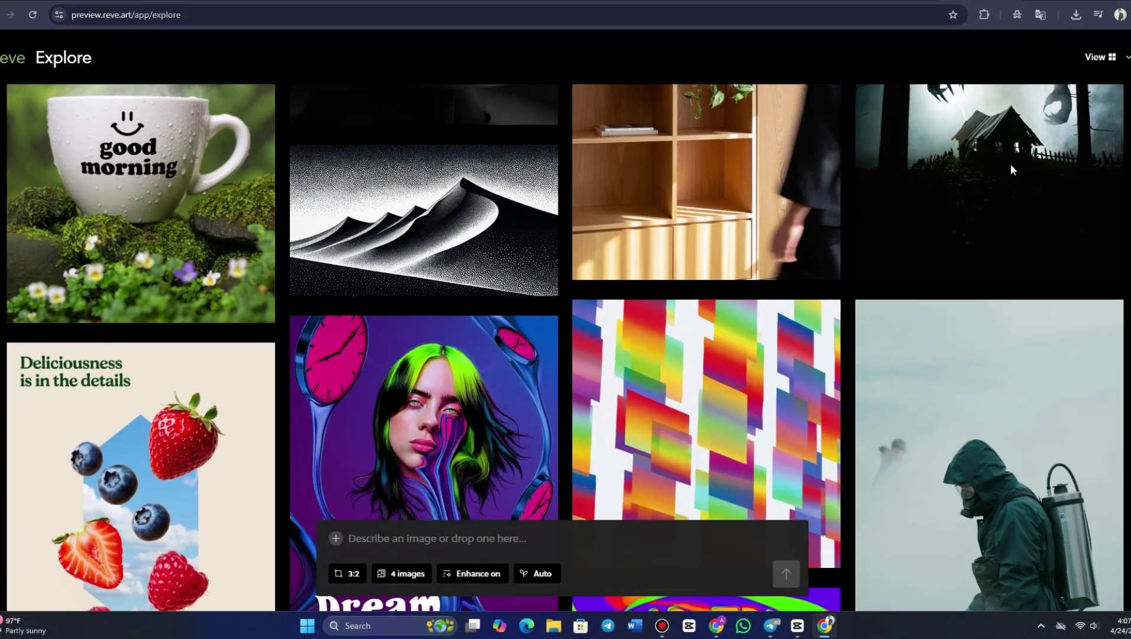
{"action": "scroll", "coordinate": [1001, 184], "scroll_direction": "up", "scroll_amount": 10}
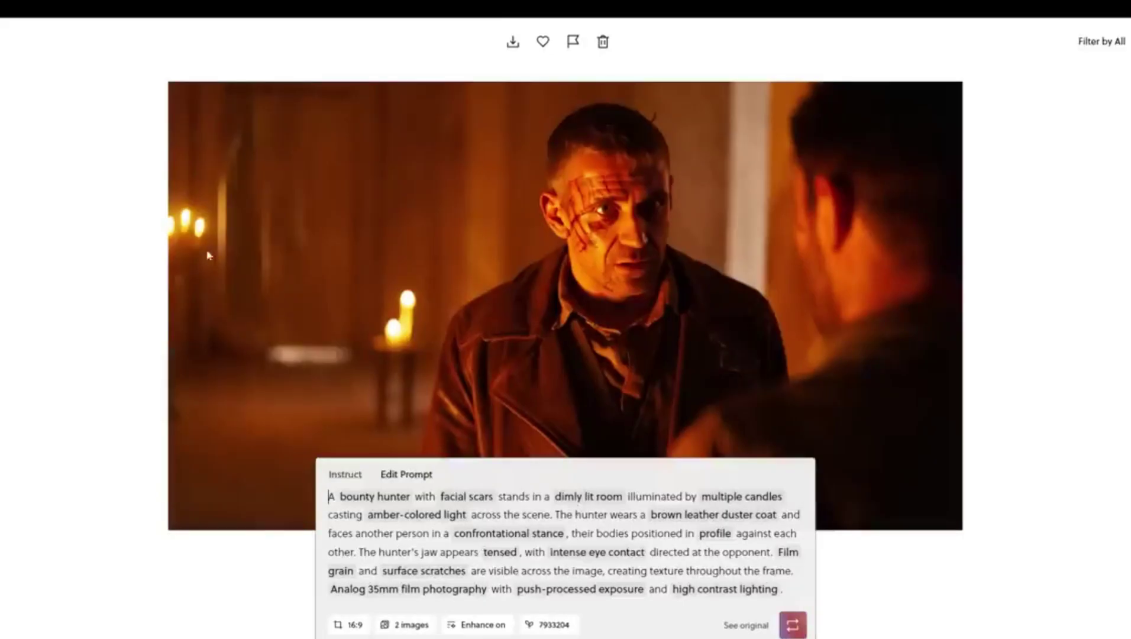
{"action": "left_click", "coordinate": [138, 273]}
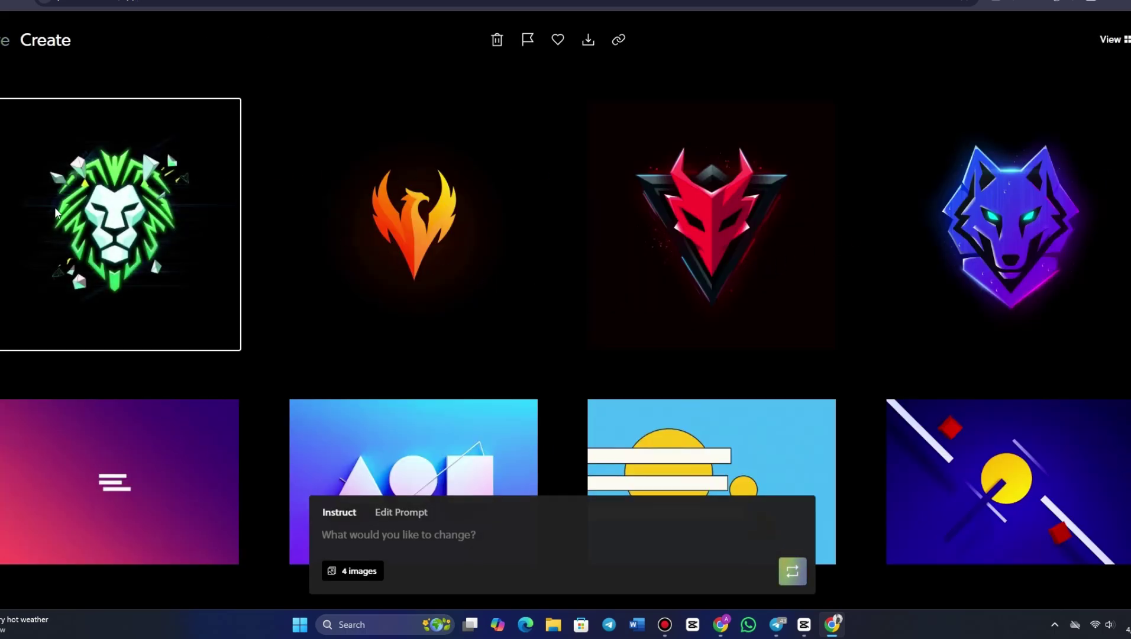
Enlarge the green lion logo and step through the phoenix, demon and wolf logos
{"action": "left_click", "coordinate": [207, 305]}
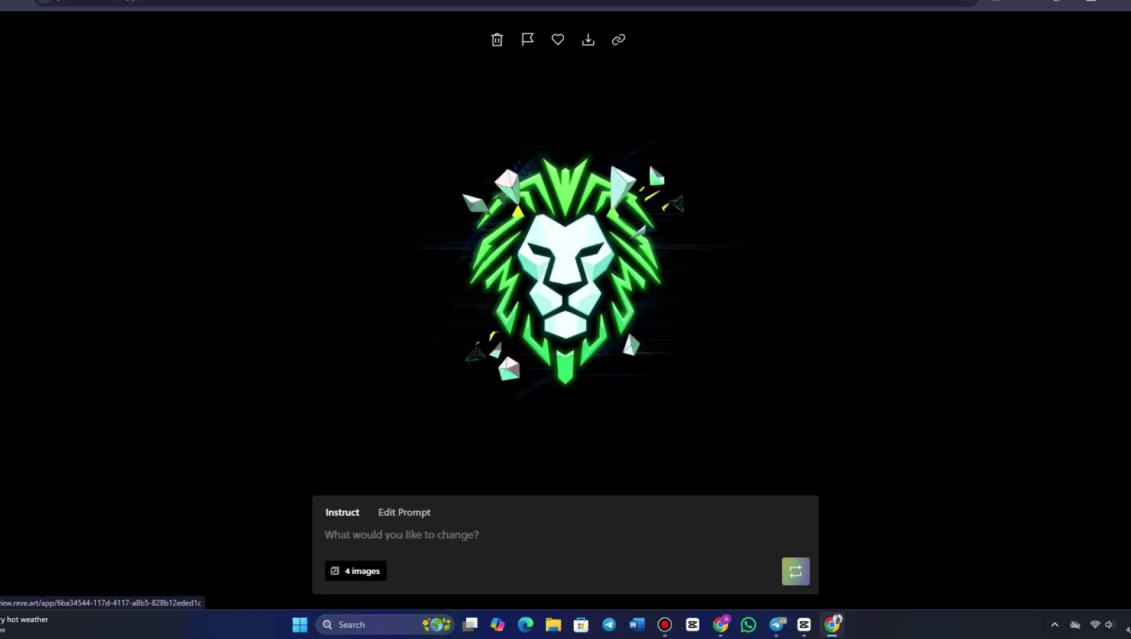
{"action": "key", "text": "Right"}
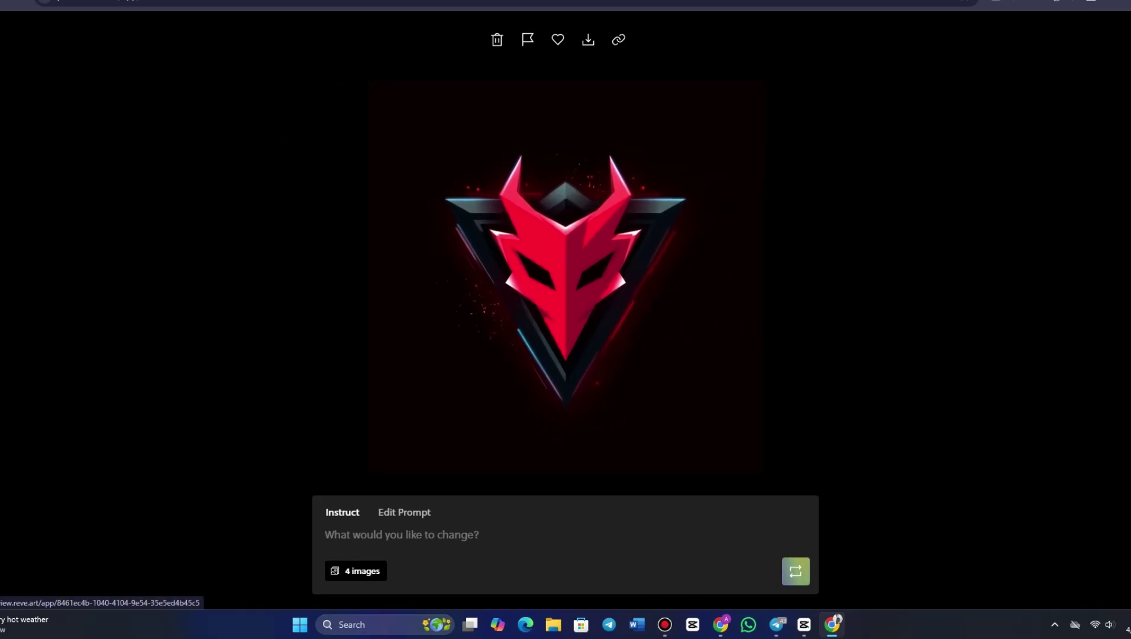
{"action": "key", "text": "Right"}
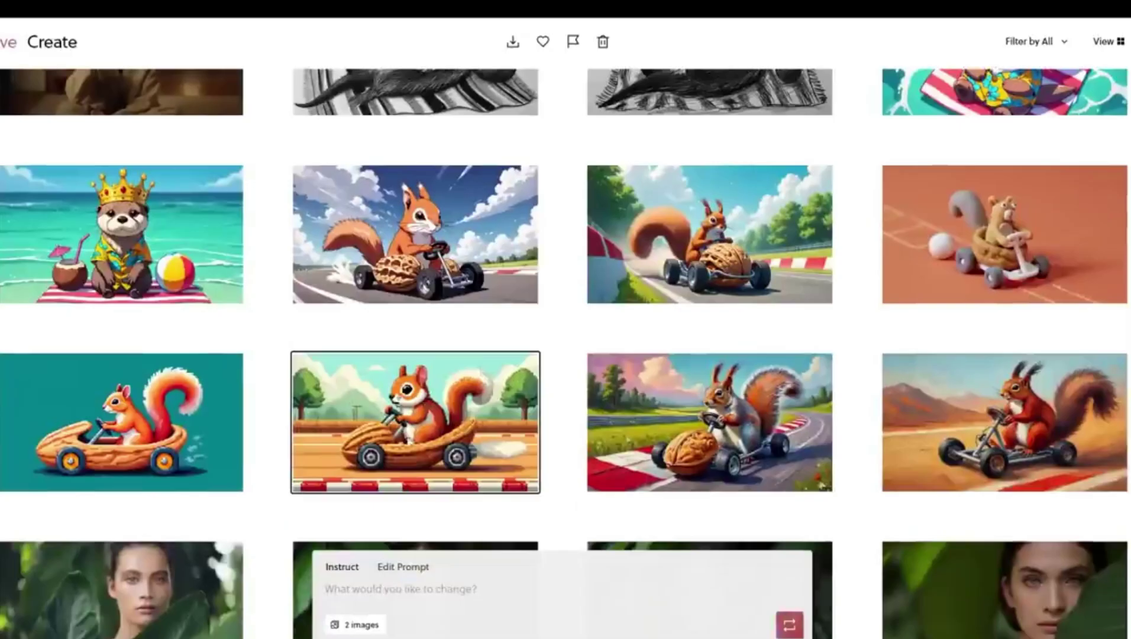
Deselect the squirrel image, open the crowned otter's prompt, then scroll the Explore feed
{"action": "left_click", "coordinate": [290, 523]}
{"action": "left_click", "coordinate": [416, 422]}
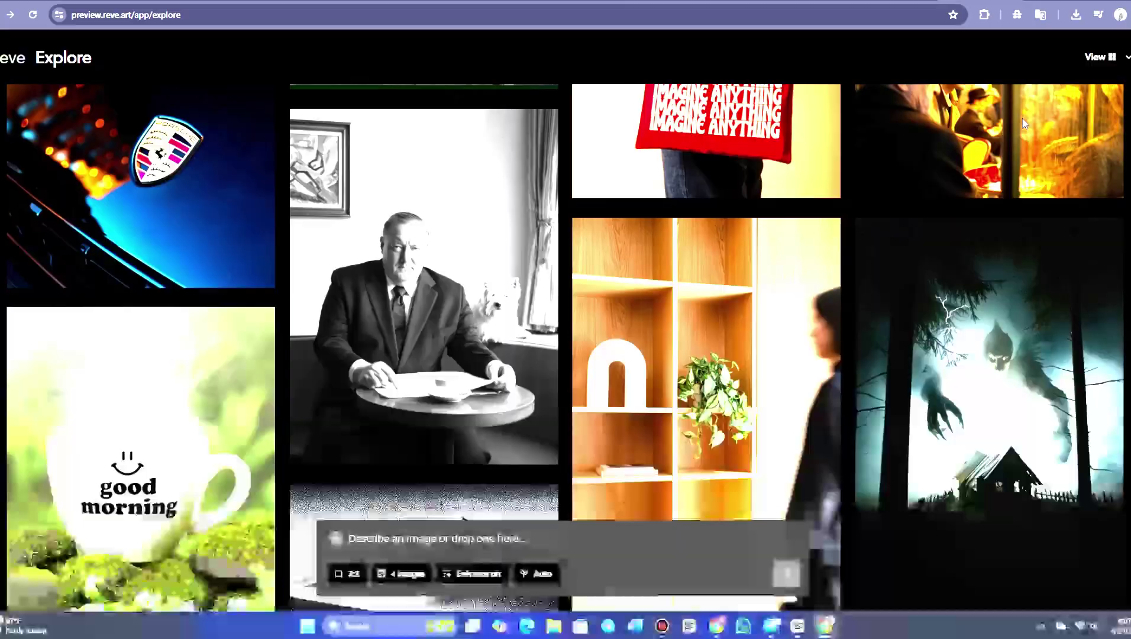
{"action": "scroll", "coordinate": [1022, 119], "scroll_direction": "down", "scroll_amount": 5}
{"action": "scroll", "coordinate": [1008, 175], "scroll_direction": "down", "scroll_amount": 10}
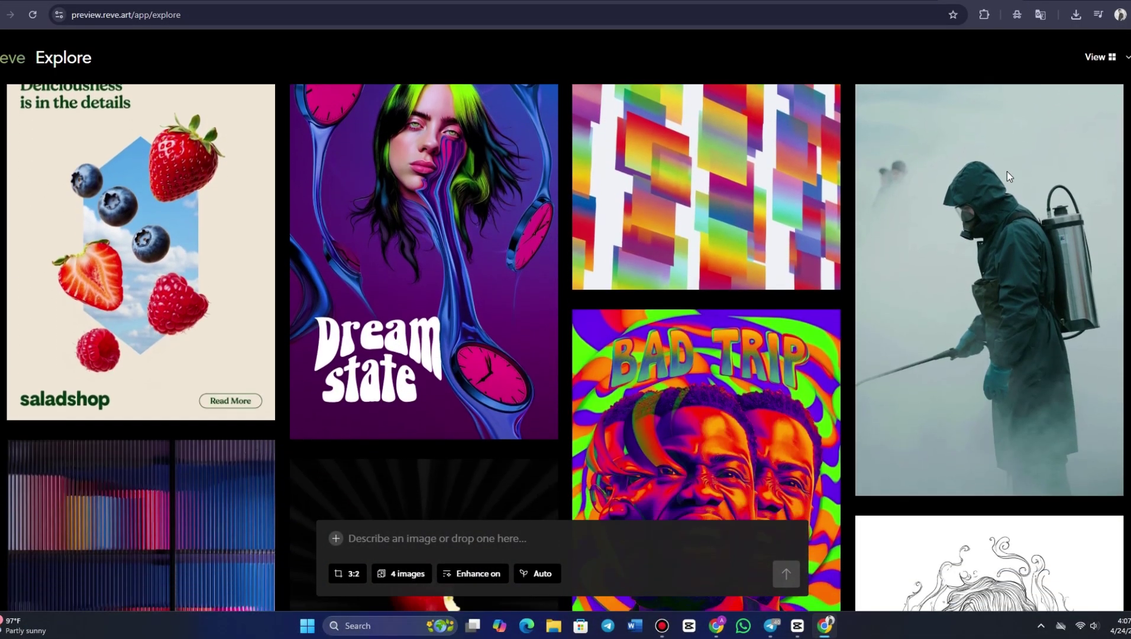
{"action": "scroll", "coordinate": [999, 184], "scroll_direction": "up", "scroll_amount": 10}
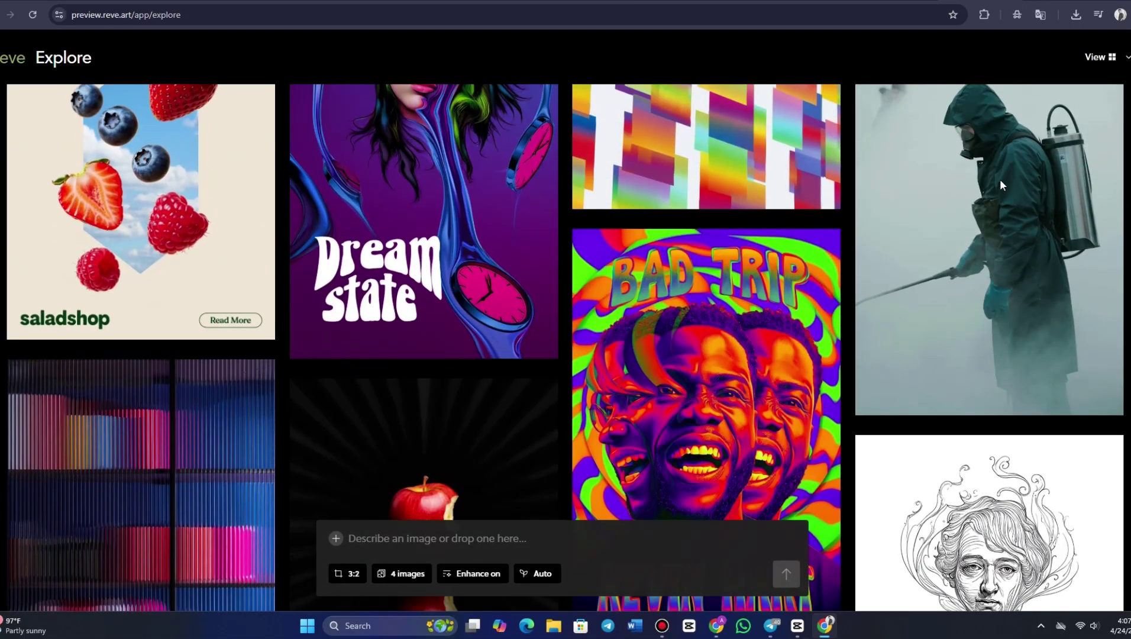
{"action": "scroll", "coordinate": [921, 233], "scroll_direction": "up", "scroll_amount": 1}
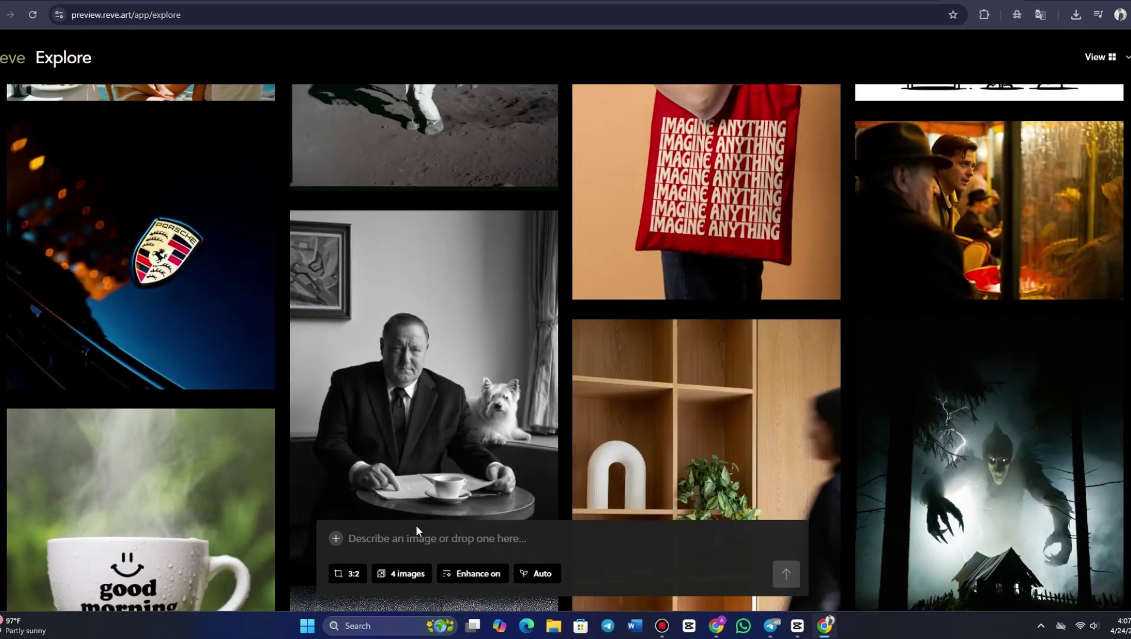
Start an image description, try adding a starting image, then cancel the file picker
{"action": "left_click", "coordinate": [350, 541]}
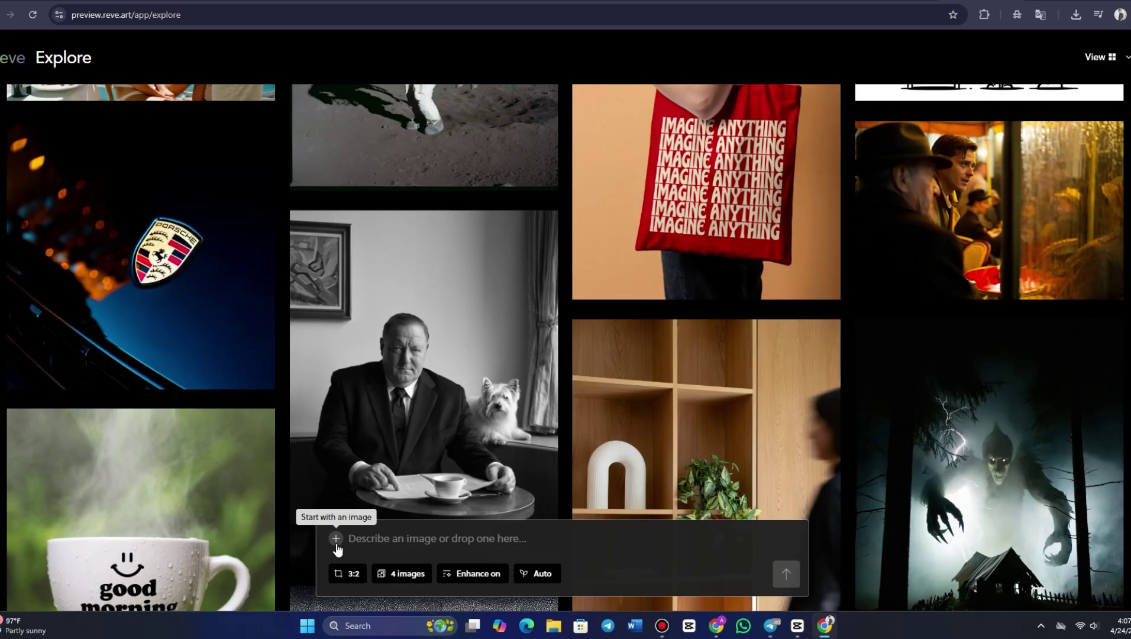
{"action": "left_click", "coordinate": [336, 539]}
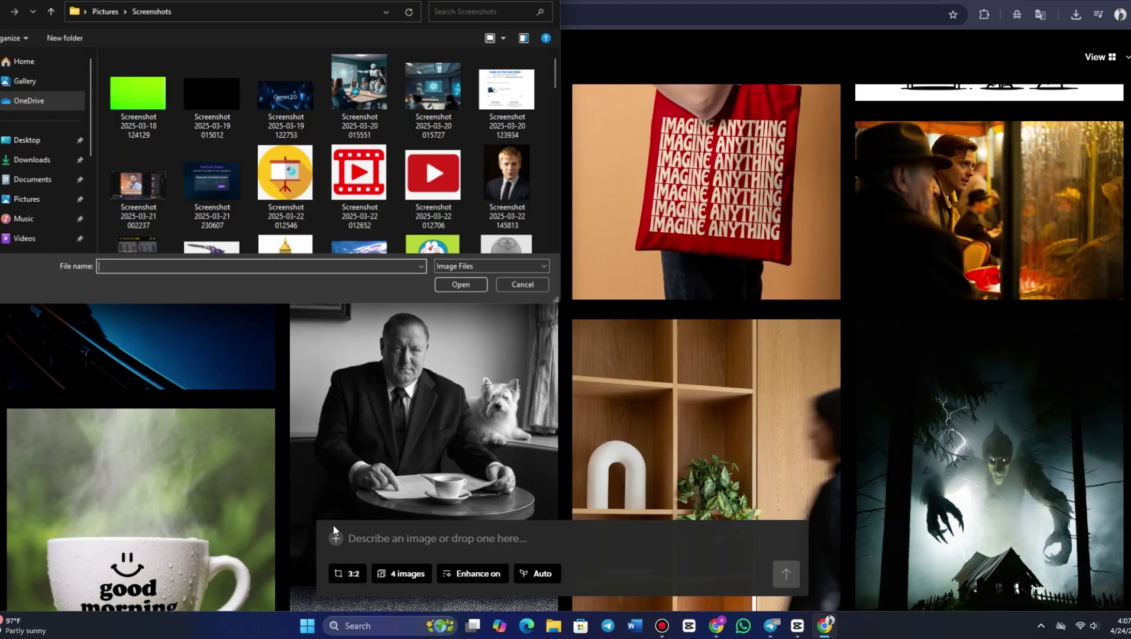
{"action": "left_click", "coordinate": [505, 281]}
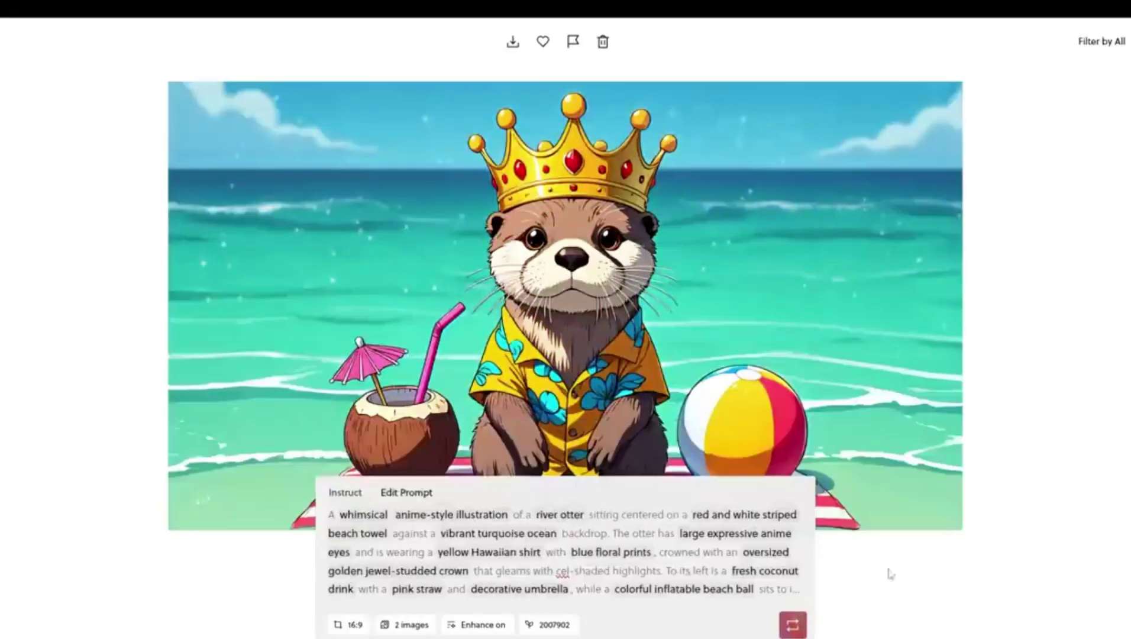
Return to the gallery and view the crowned otter sketch's prompt
{"action": "left_click", "coordinate": [22, 35]}
{"action": "scroll", "coordinate": [565, 355], "scroll_direction": "up", "scroll_amount": 5}
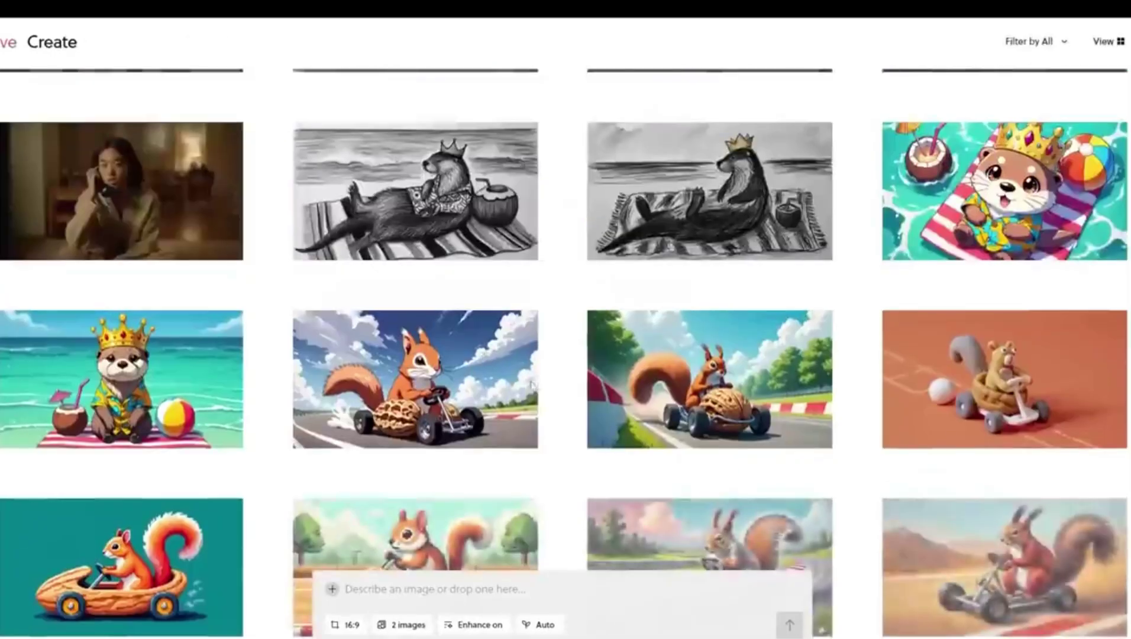
{"action": "left_click", "coordinate": [650, 235]}
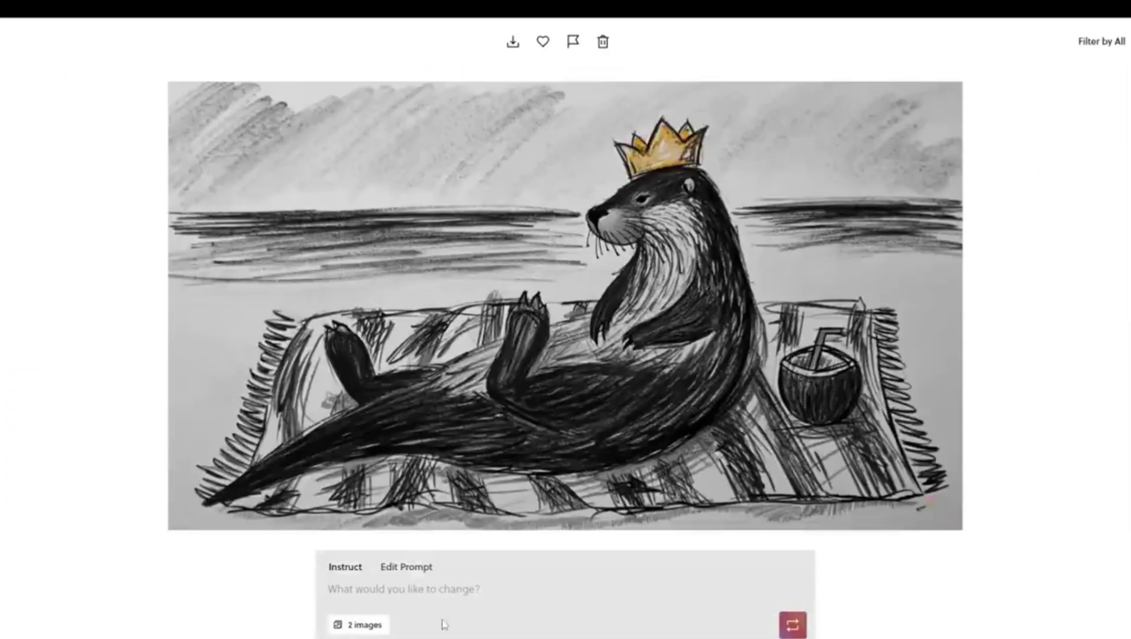
{"action": "left_click", "coordinate": [411, 569]}
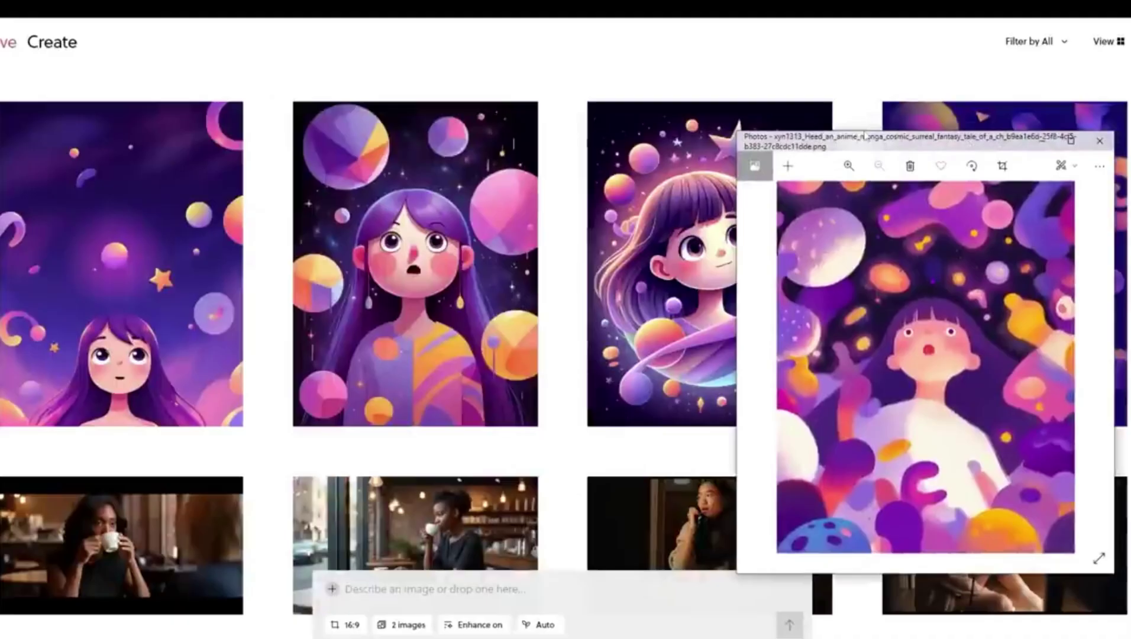
Move aside and close the photo viewer, then show the purple-haired girl image's prompt
{"action": "left_click_drag", "start_coordinate": [866, 135], "coordinate": [103, 199]}
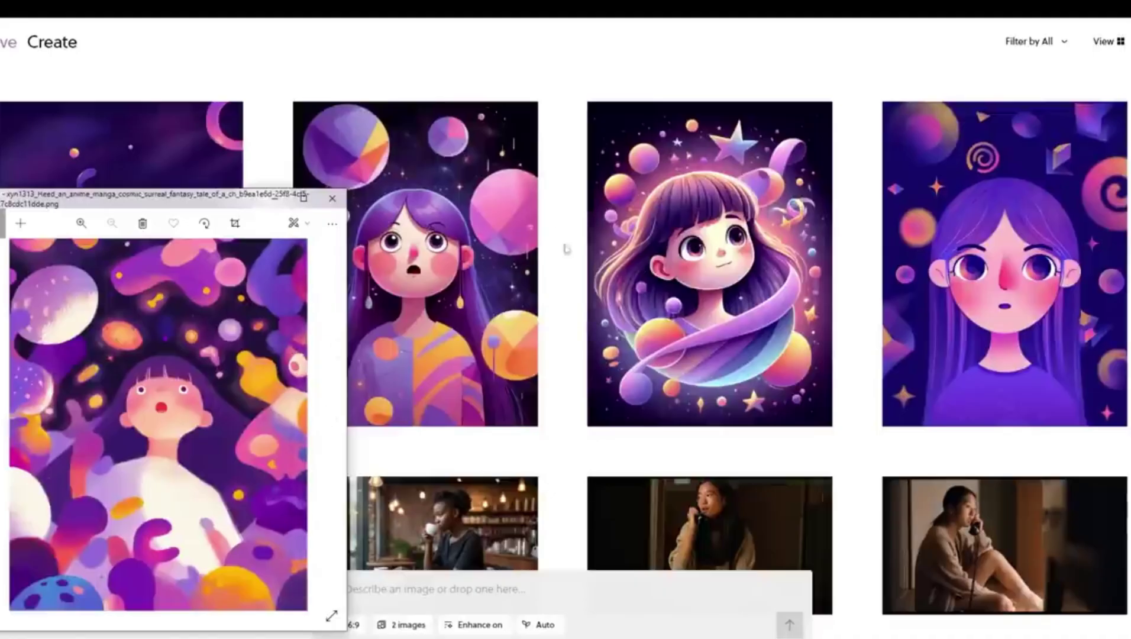
{"action": "left_click", "coordinate": [332, 198]}
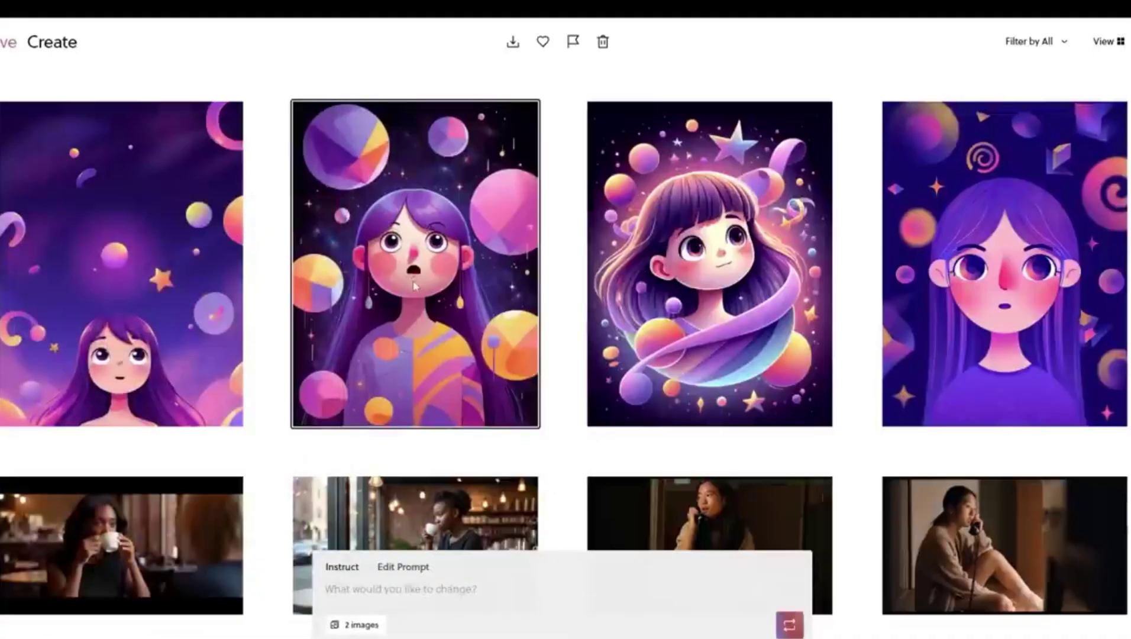
{"action": "left_click", "coordinate": [391, 567]}
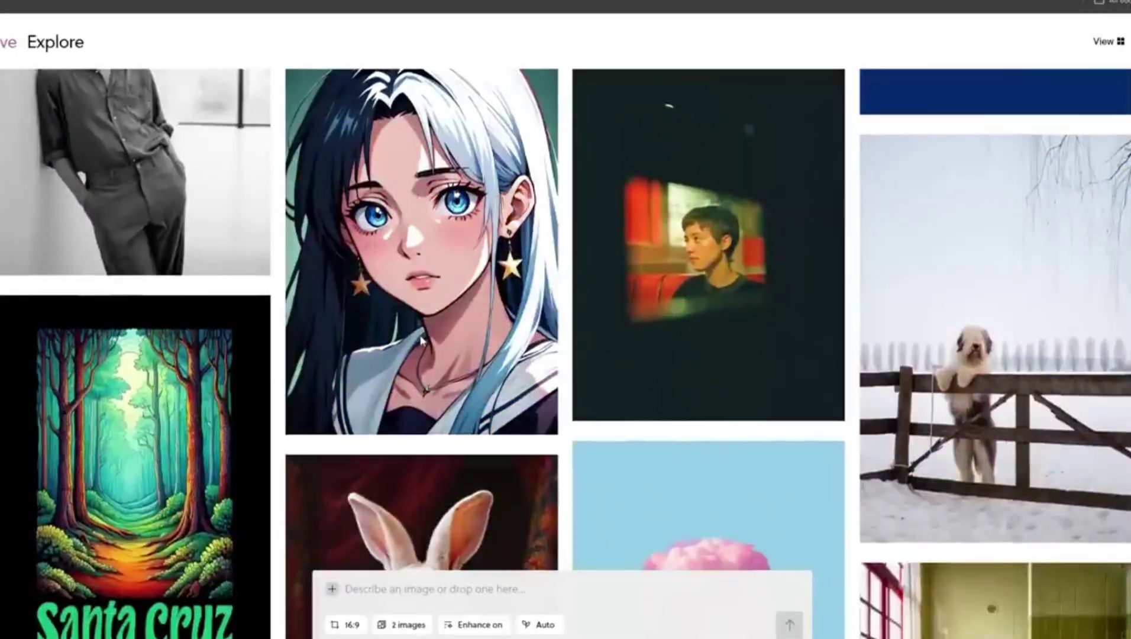
Scroll down the Explore gallery to the REPENT and MEANING ISN'T FOUND posters
{"action": "scroll", "coordinate": [426, 341], "scroll_direction": "down", "scroll_amount": 4}
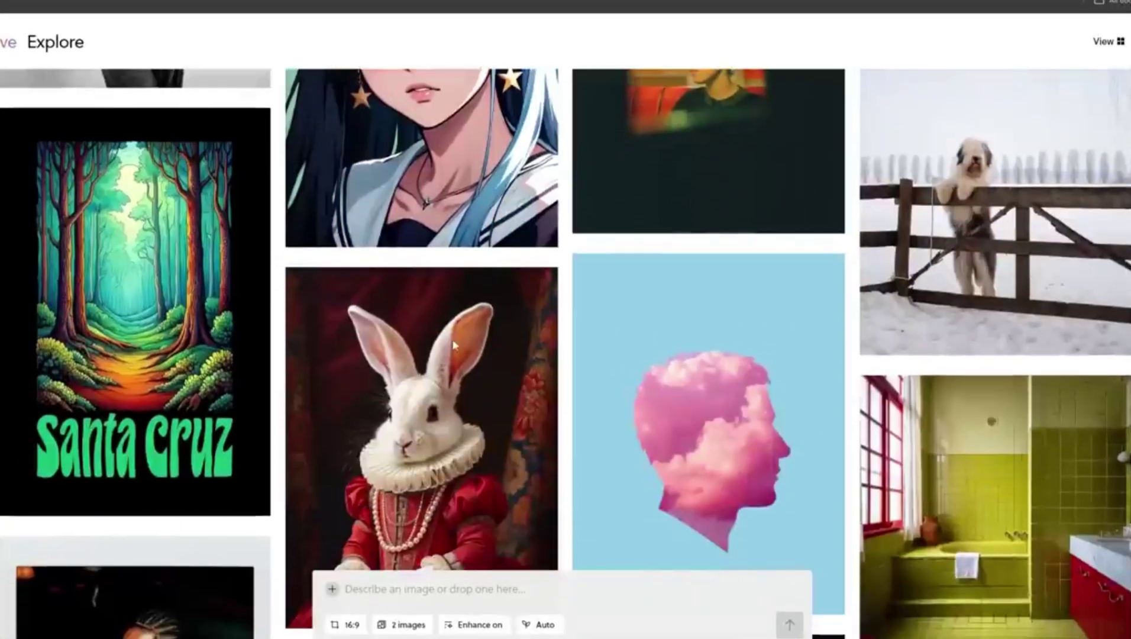
{"action": "scroll", "coordinate": [454, 343], "scroll_direction": "down", "scroll_amount": 4}
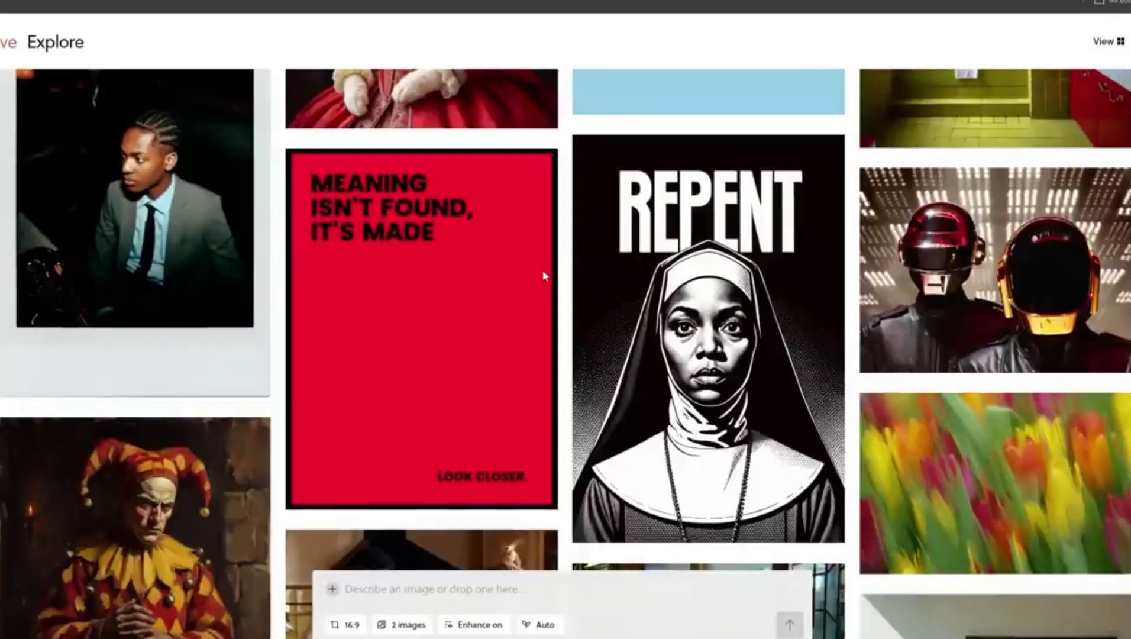
{"action": "scroll", "coordinate": [545, 276], "scroll_direction": "down", "scroll_amount": 4}
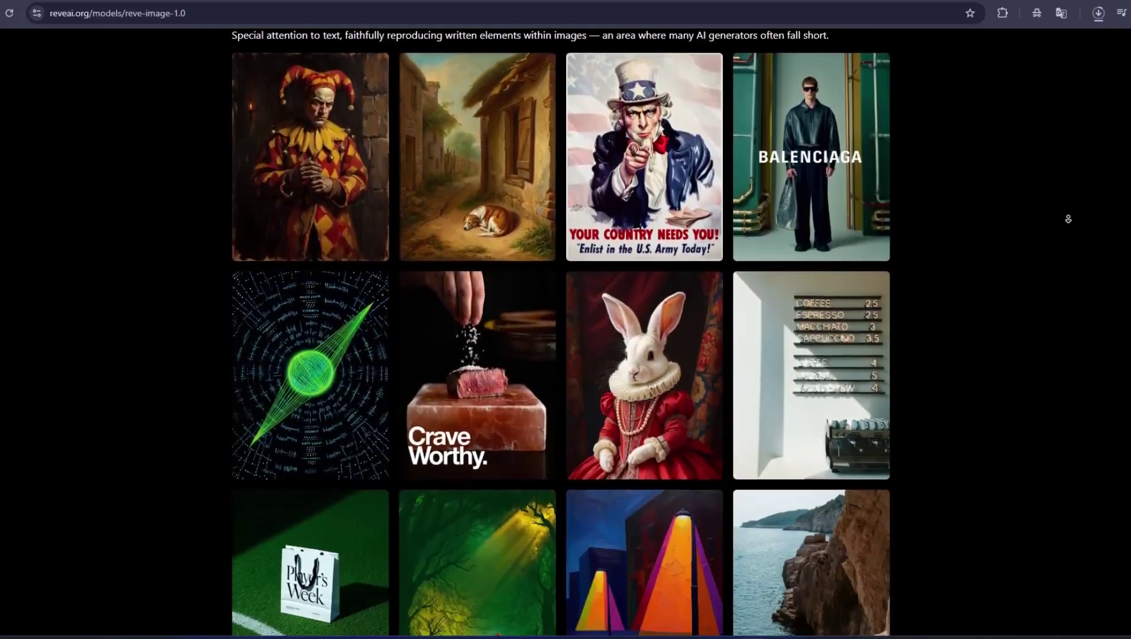
{"action": "scroll", "coordinate": [1059, 231], "scroll_direction": "down", "scroll_amount": 11}
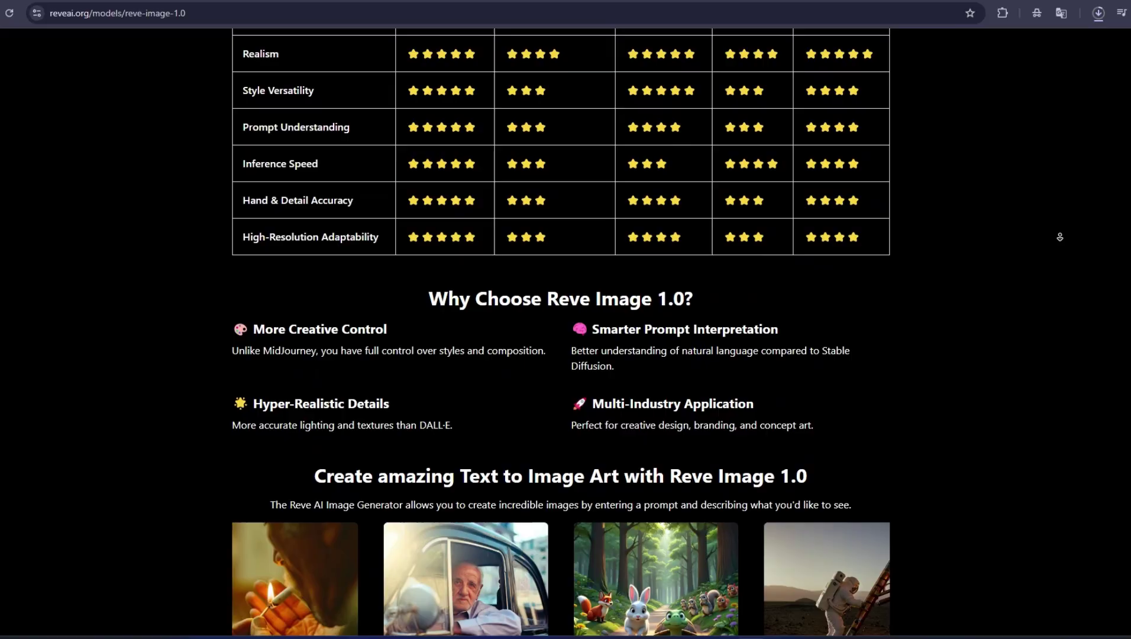
Review the Reve Image 1.0 page's comparison tables, then choose Start Creating Now
{"action": "scroll", "coordinate": [1042, 144], "scroll_direction": "up", "scroll_amount": 13}
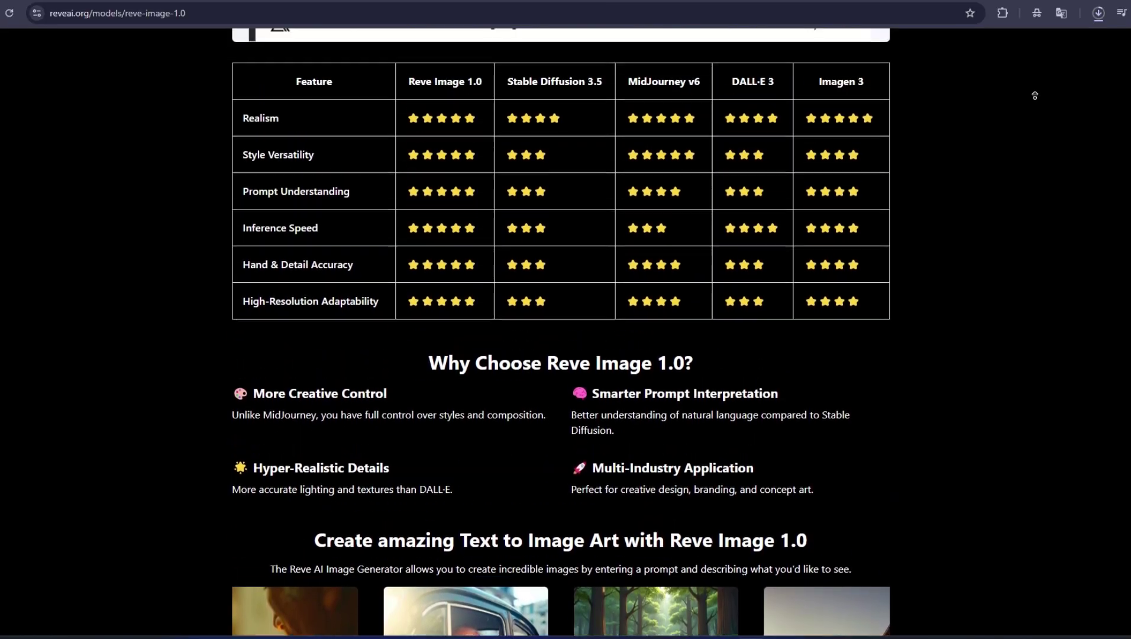
{"action": "scroll", "coordinate": [1034, 87], "scroll_direction": "up", "scroll_amount": 10}
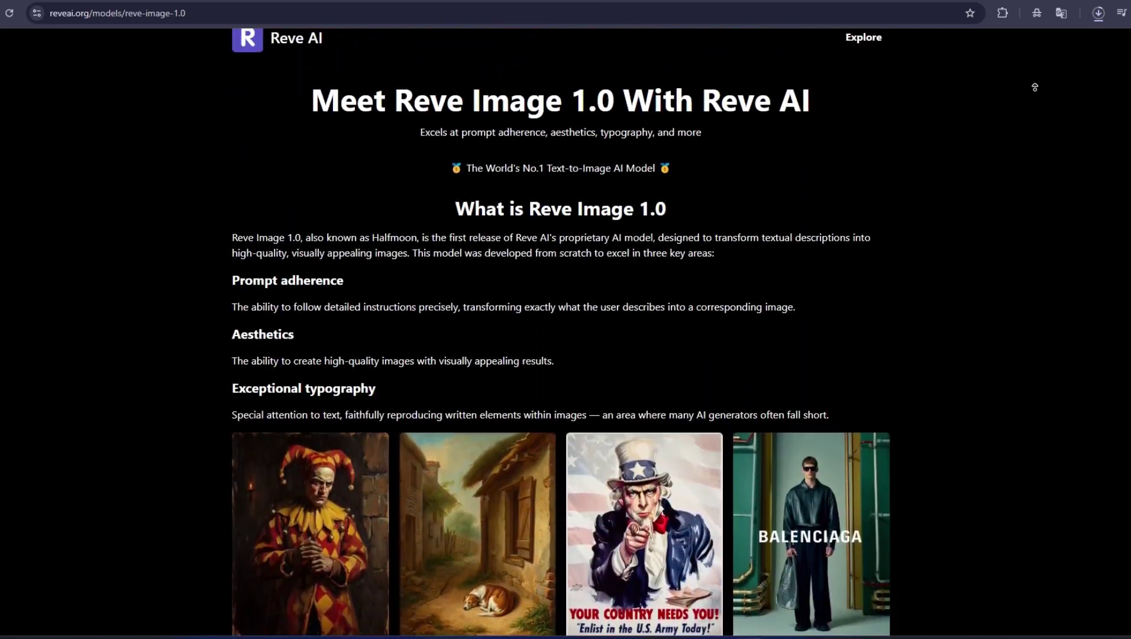
{"action": "scroll", "coordinate": [651, 226], "scroll_direction": "down", "scroll_amount": 12}
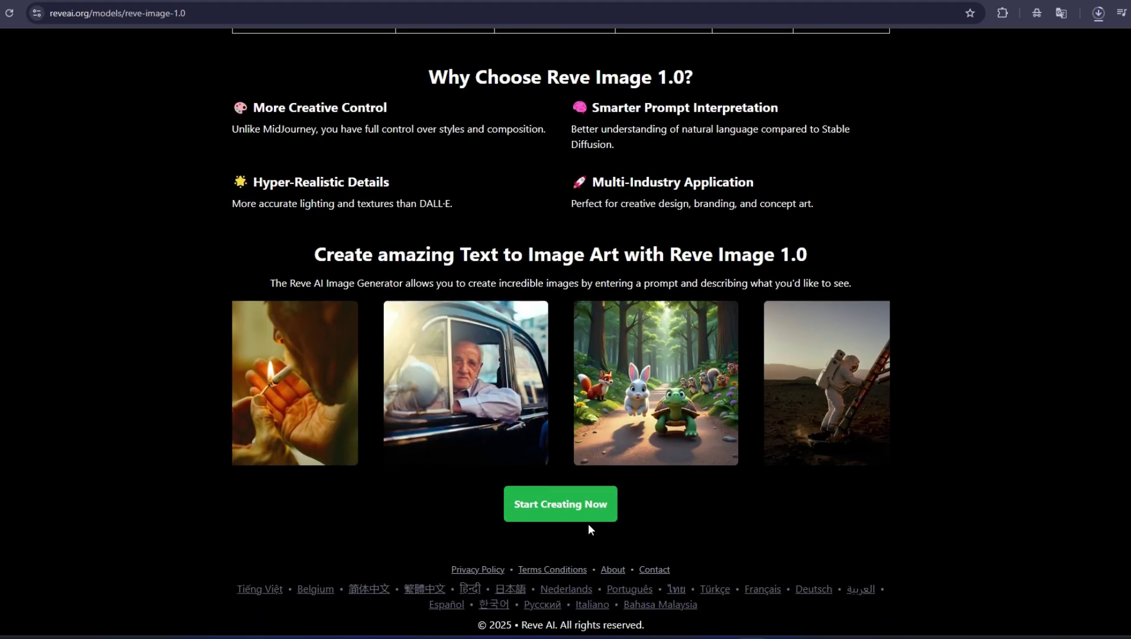
{"action": "left_click", "coordinate": [587, 518]}
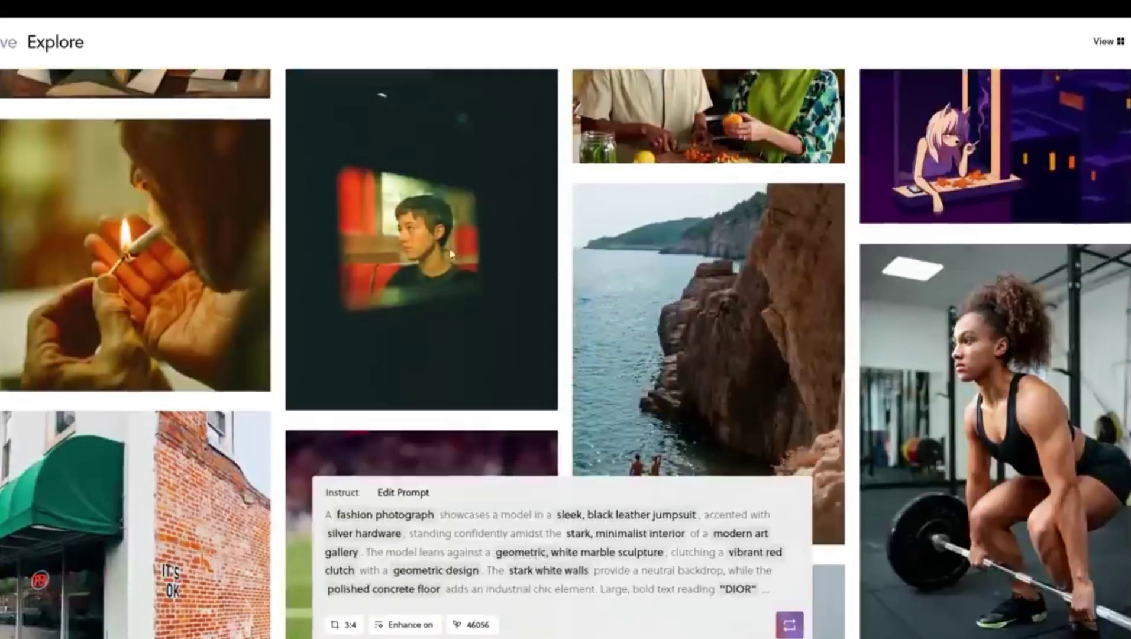
Scroll through the Explore gallery down to the dragonfly, caterpillar and ant close-ups
{"action": "scroll", "coordinate": [456, 283], "scroll_direction": "up", "scroll_amount": 4}
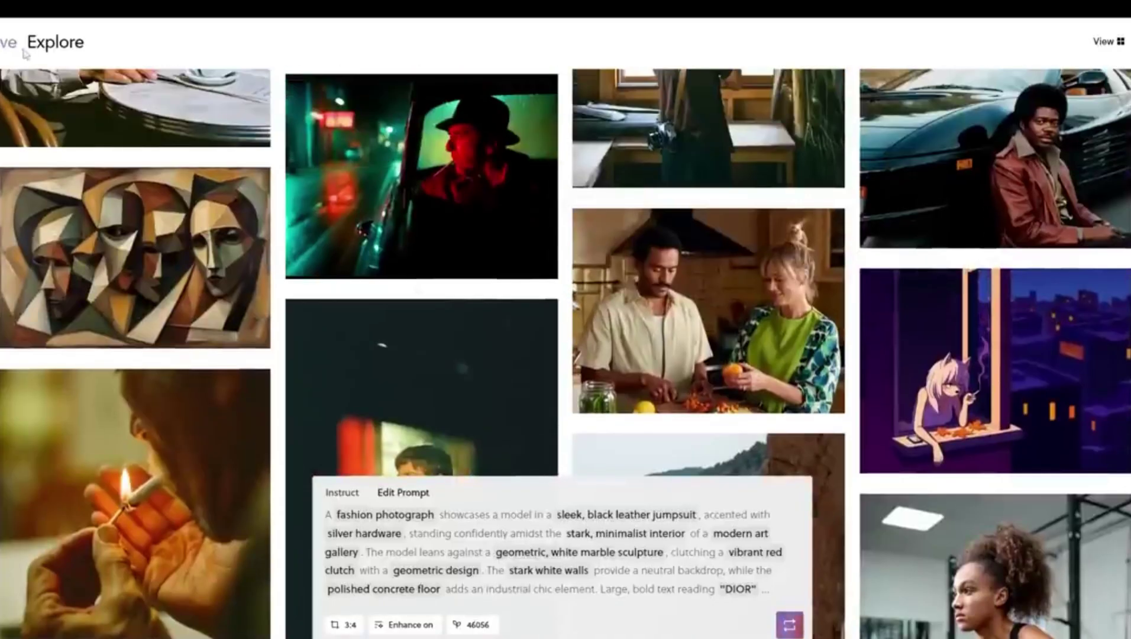
{"action": "scroll", "coordinate": [408, 204], "scroll_direction": "down", "scroll_amount": 4}
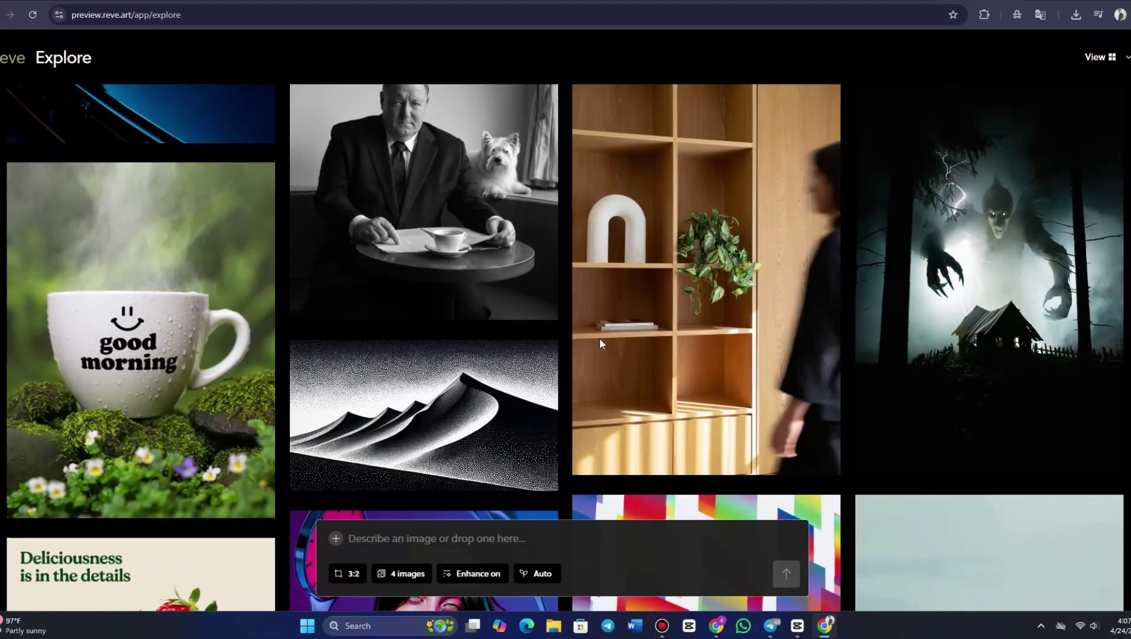
{"action": "scroll", "coordinate": [599, 342], "scroll_direction": "down", "scroll_amount": 10}
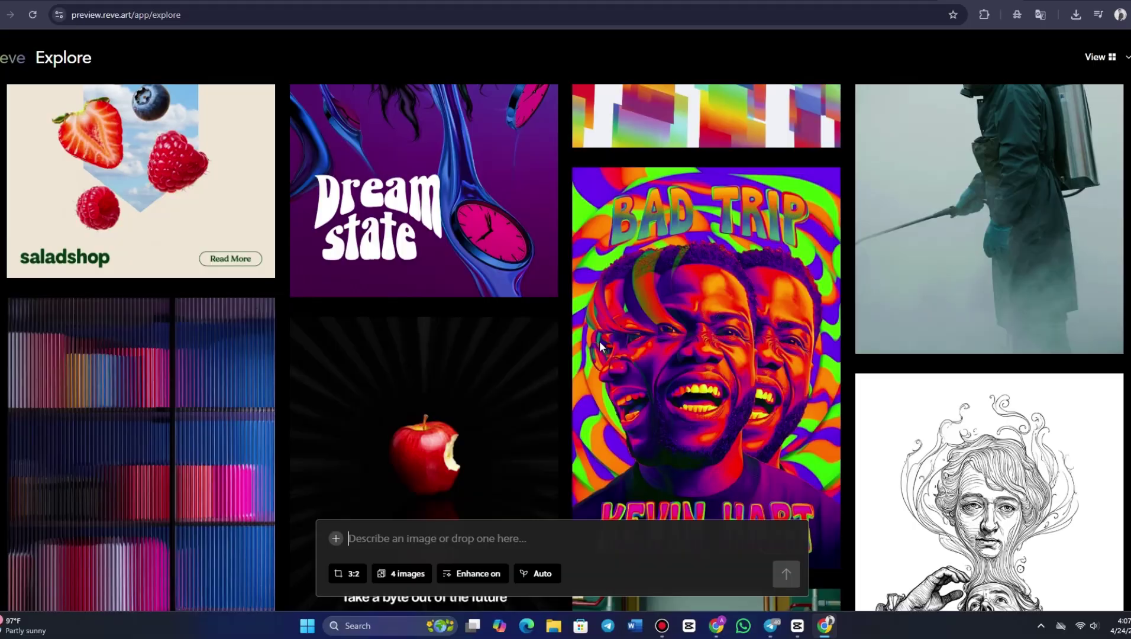
{"action": "scroll", "coordinate": [599, 355], "scroll_direction": "down", "scroll_amount": 8}
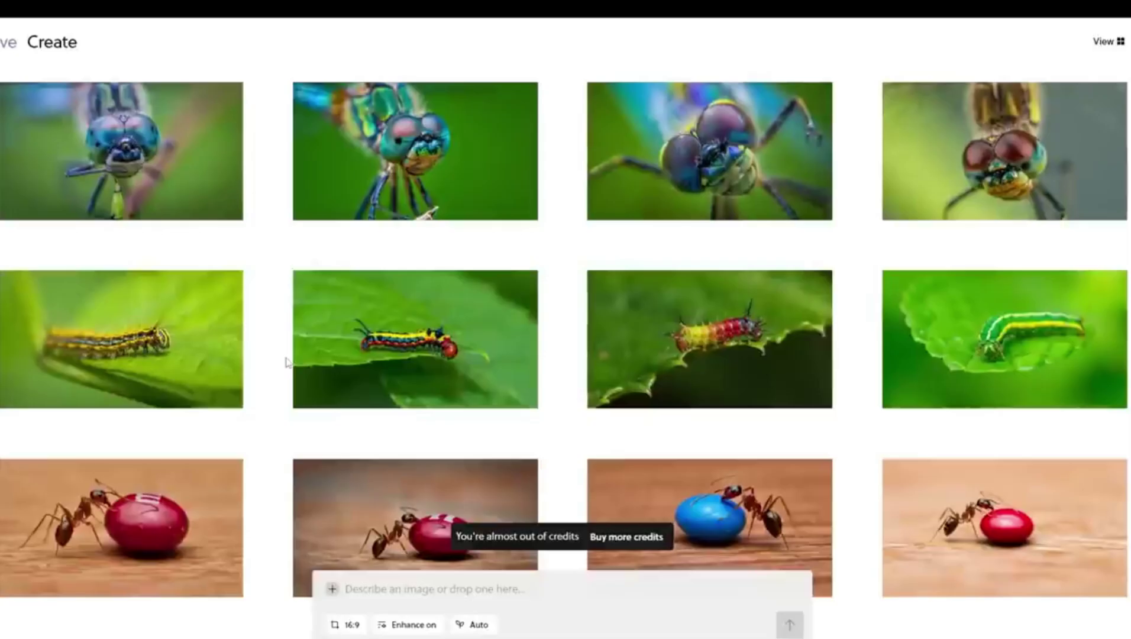
Scroll up the Create gallery to earlier dog, thylacine and snail generations
{"action": "scroll", "coordinate": [264, 407], "scroll_direction": "up", "scroll_amount": 9}
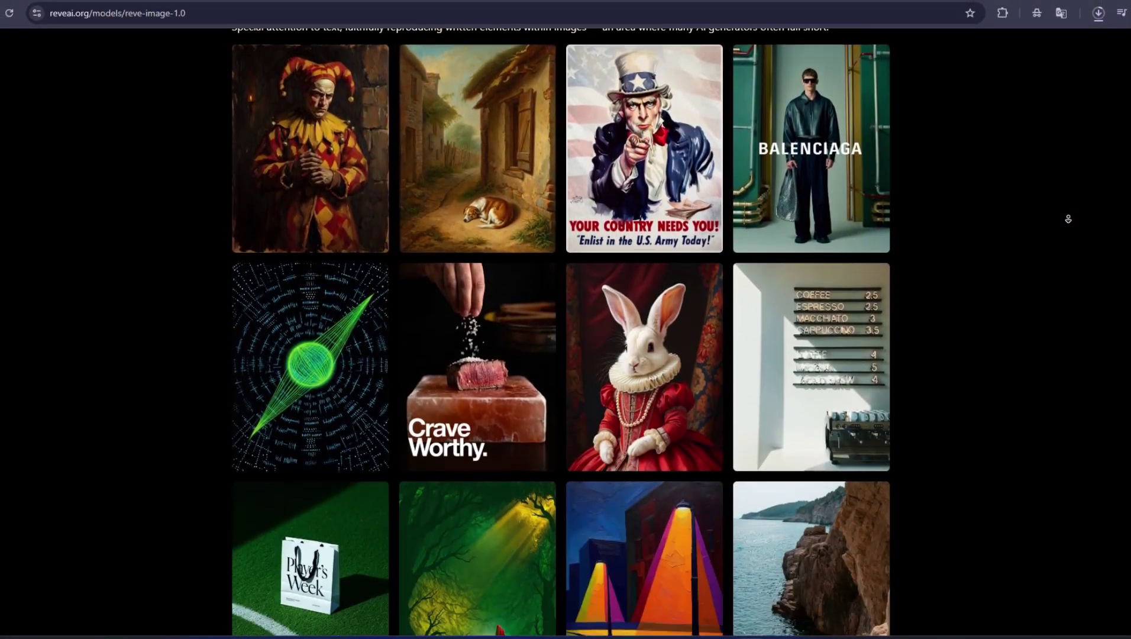
{"action": "scroll", "coordinate": [1064, 210], "scroll_direction": "down", "scroll_amount": 13}
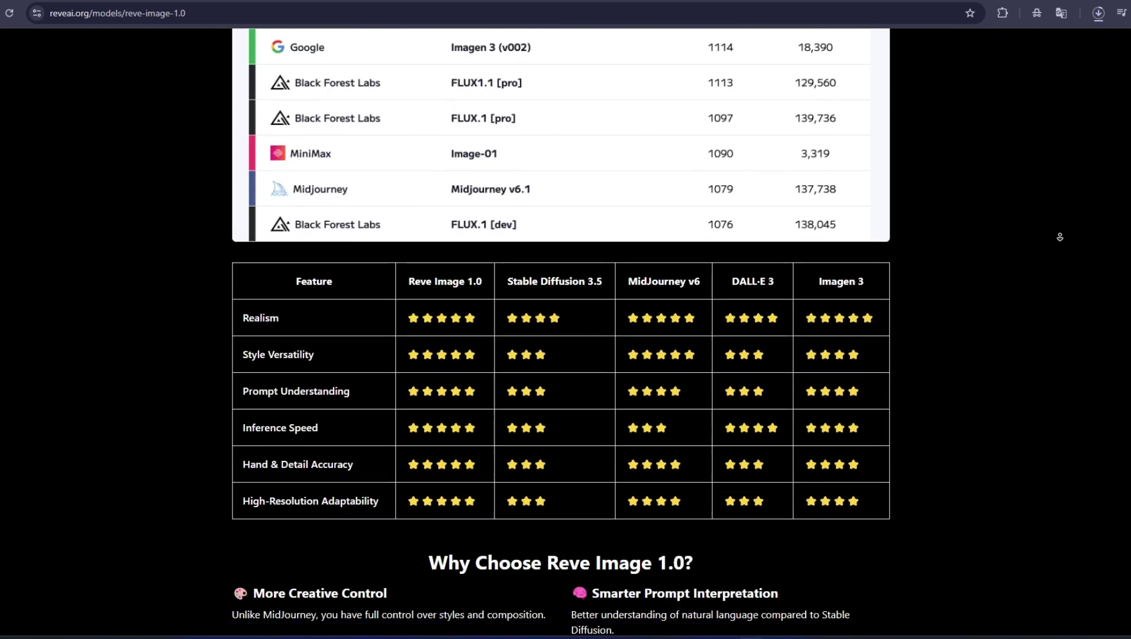
Browse the Reve Image 1.0 page, then go to the reveai.org free AI Image Generator via Start Creating Now
{"action": "scroll", "coordinate": [1042, 147], "scroll_direction": "up", "scroll_amount": 12}
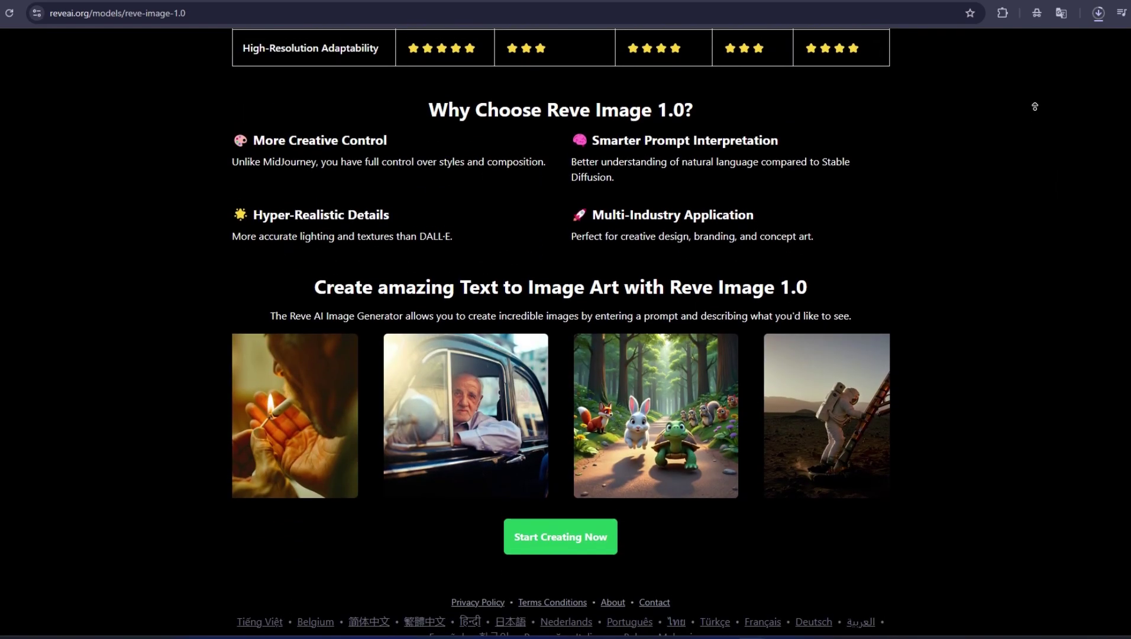
{"action": "scroll", "coordinate": [1034, 87], "scroll_direction": "up", "scroll_amount": 15}
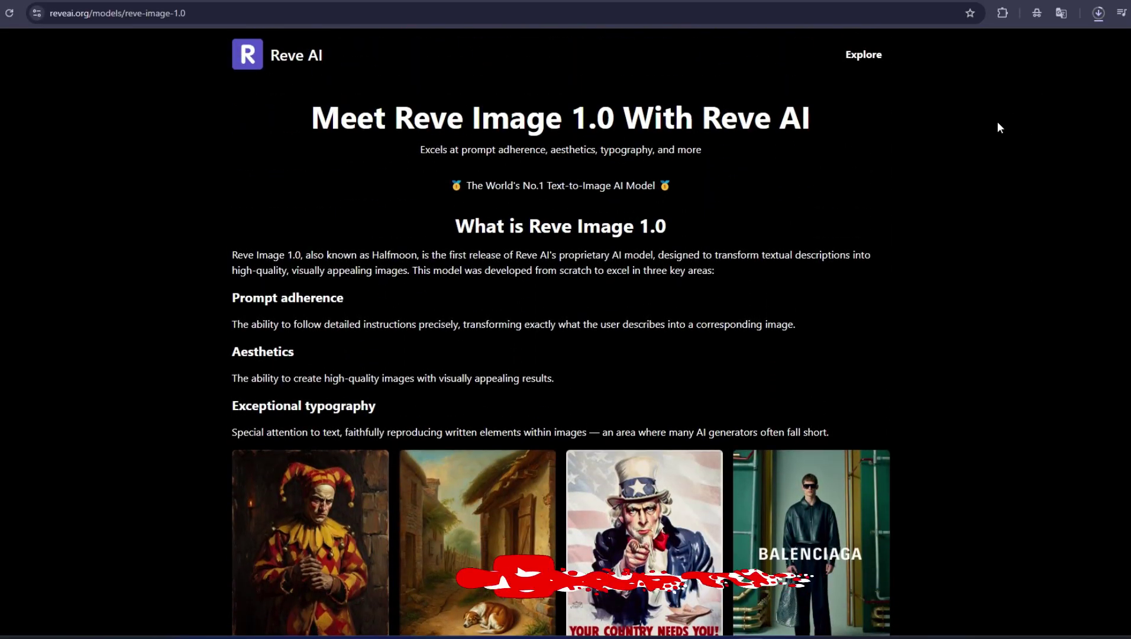
{"action": "scroll", "coordinate": [617, 251], "scroll_direction": "down", "scroll_amount": 20}
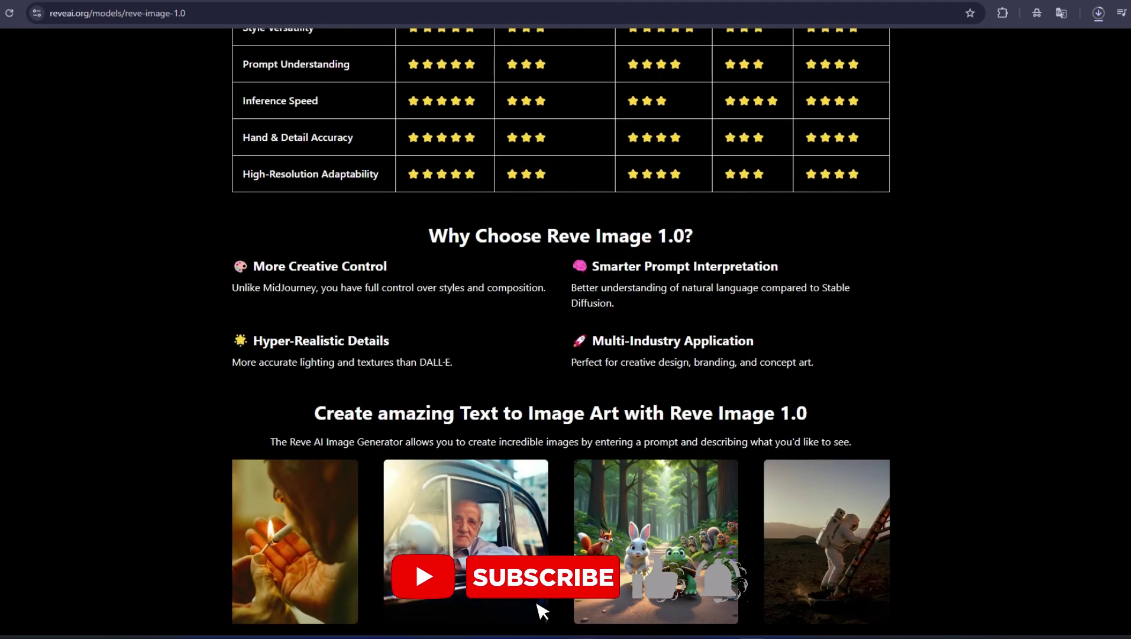
{"action": "scroll", "coordinate": [590, 525], "scroll_direction": "down", "scroll_amount": 1}
{"action": "left_click", "coordinate": [589, 516]}
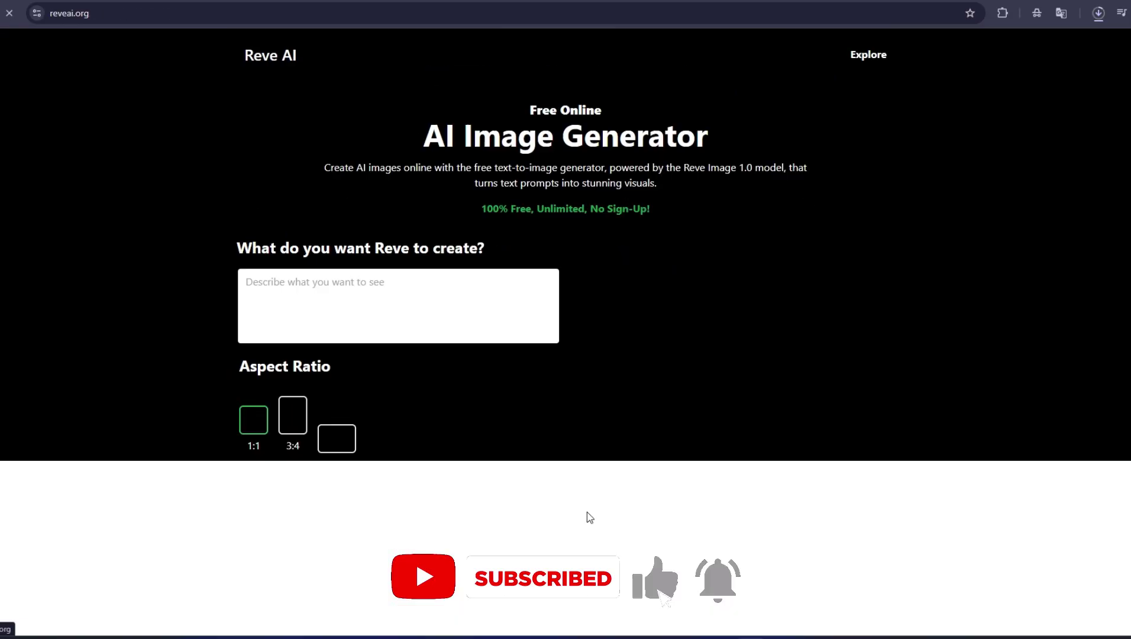